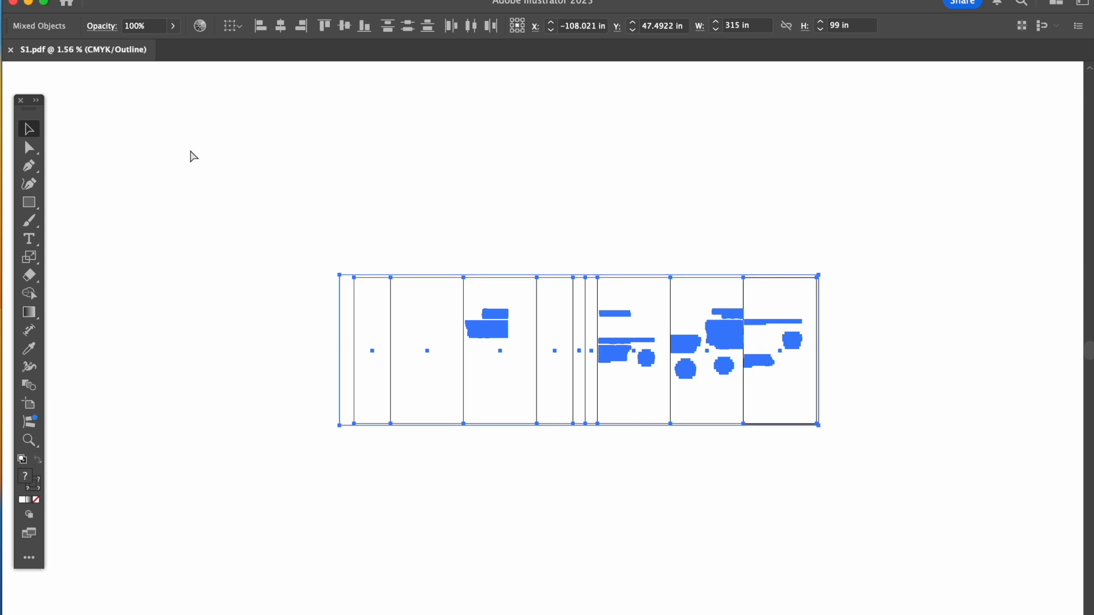
Create a new landscape print document 300 in wide and 110 in high, in CMYK Color with raster effects at High (300 ppi).
key(super+n)
click(757, 193)
double_click(757, 193)
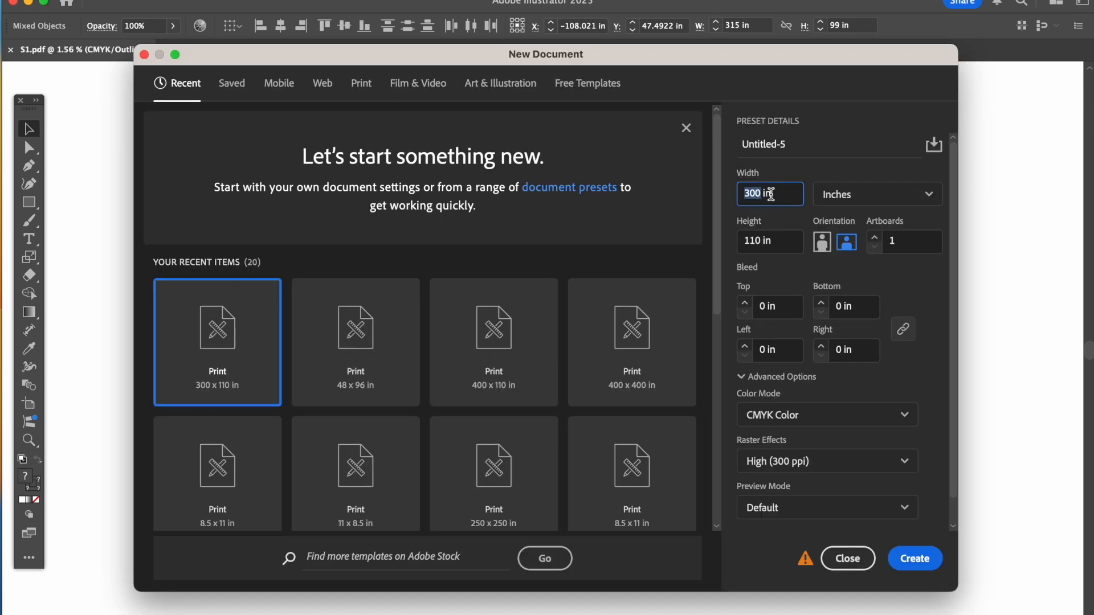
triple_click(775, 236)
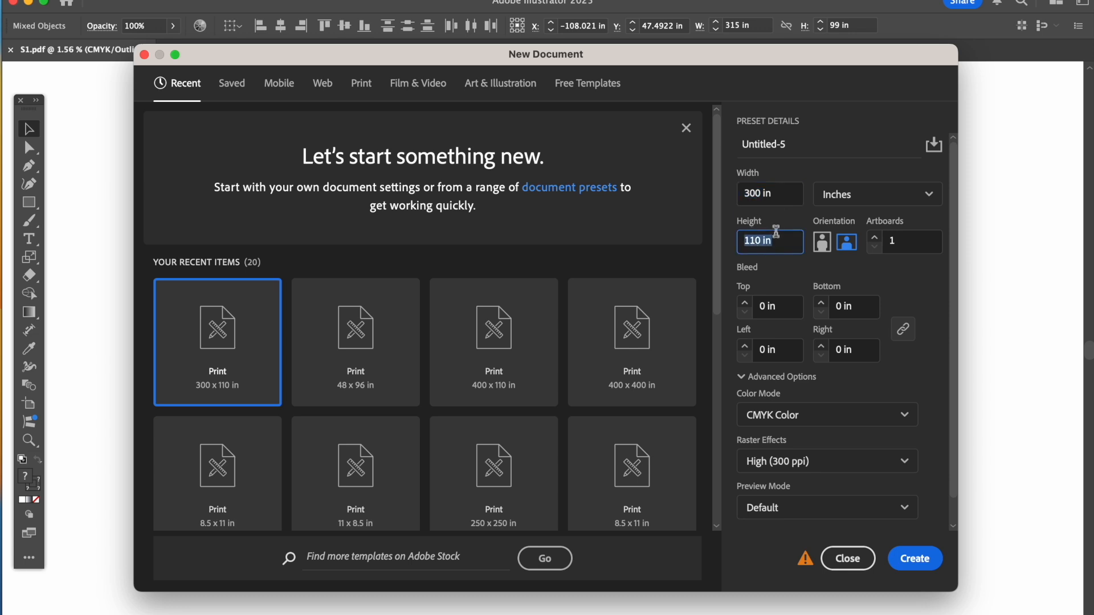
click(791, 461)
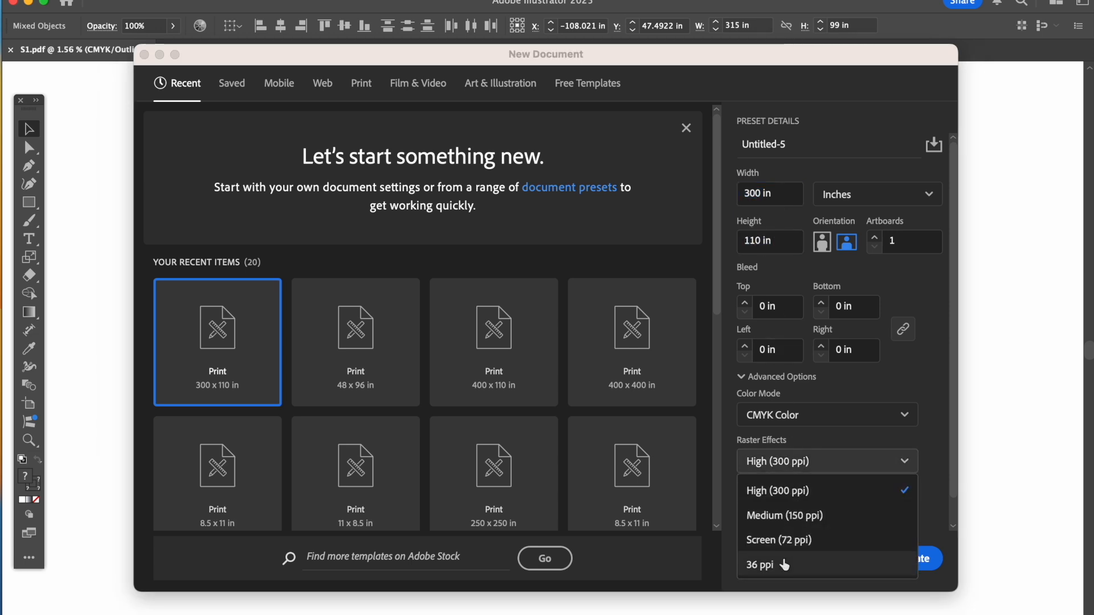
click(796, 484)
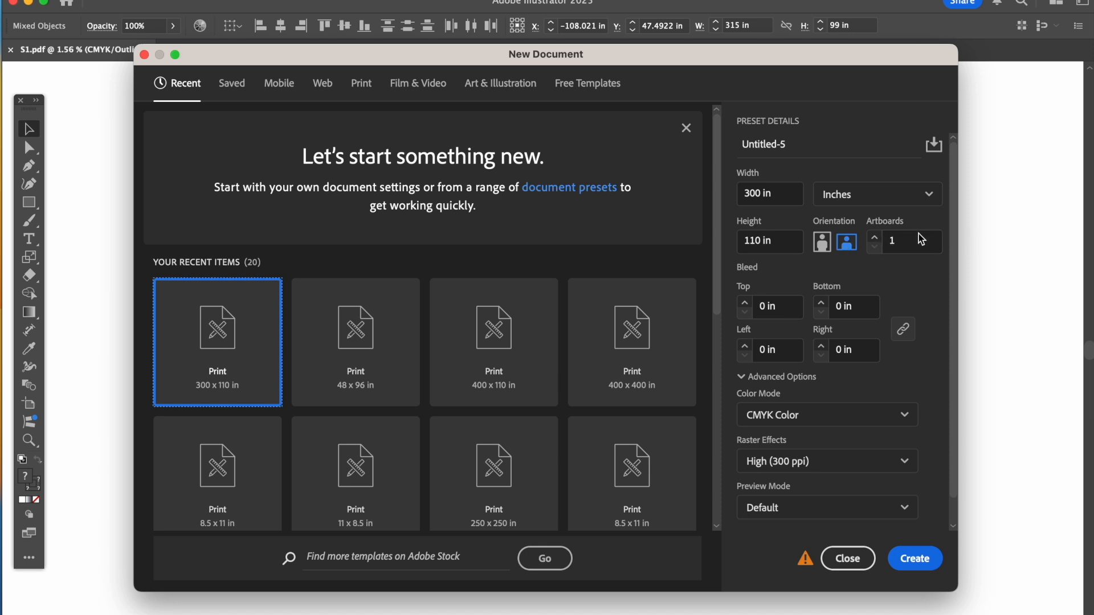
click(917, 563)
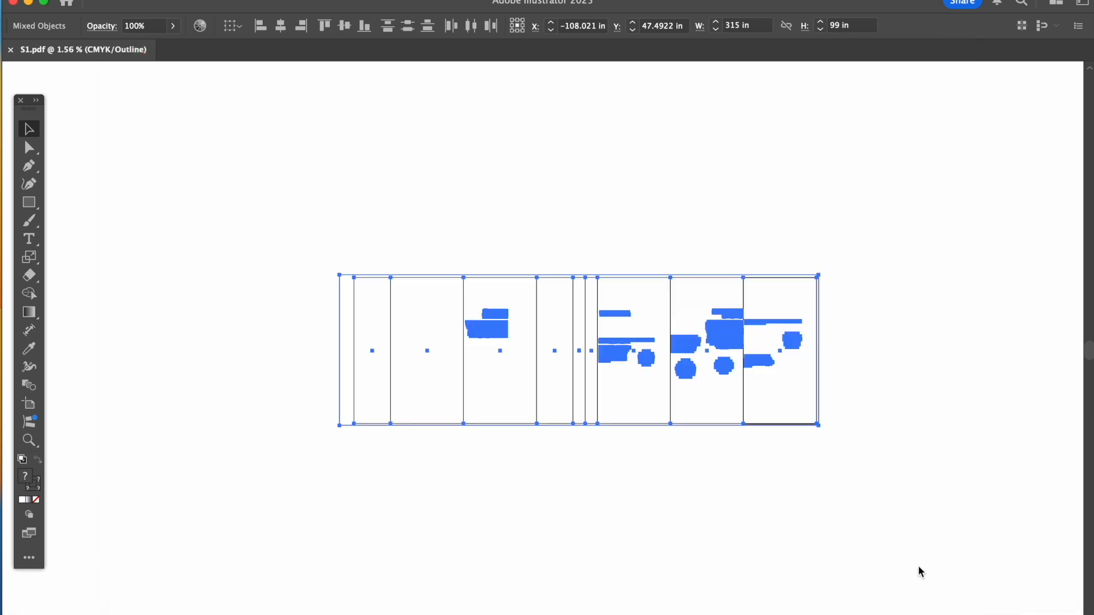
Examine the new artboard against the full extent of the surrounding canvas.
key(super+minus)
key(super+minus)
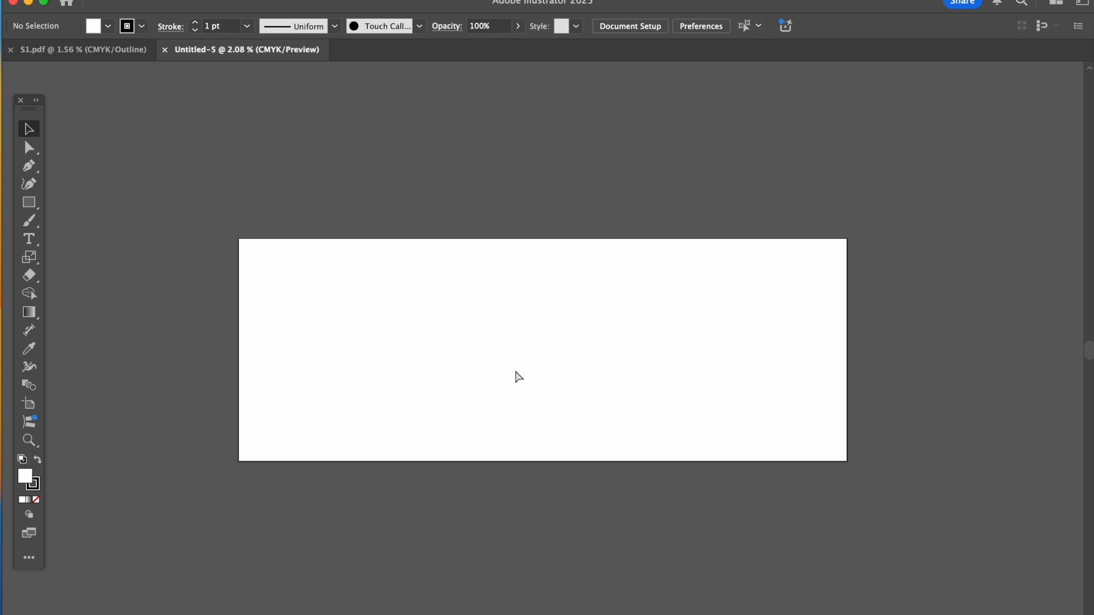
key(super+minus)
key(super+minus)
key(super+minus)
key(super+minus)
key(super+minus)
key(super+minus)
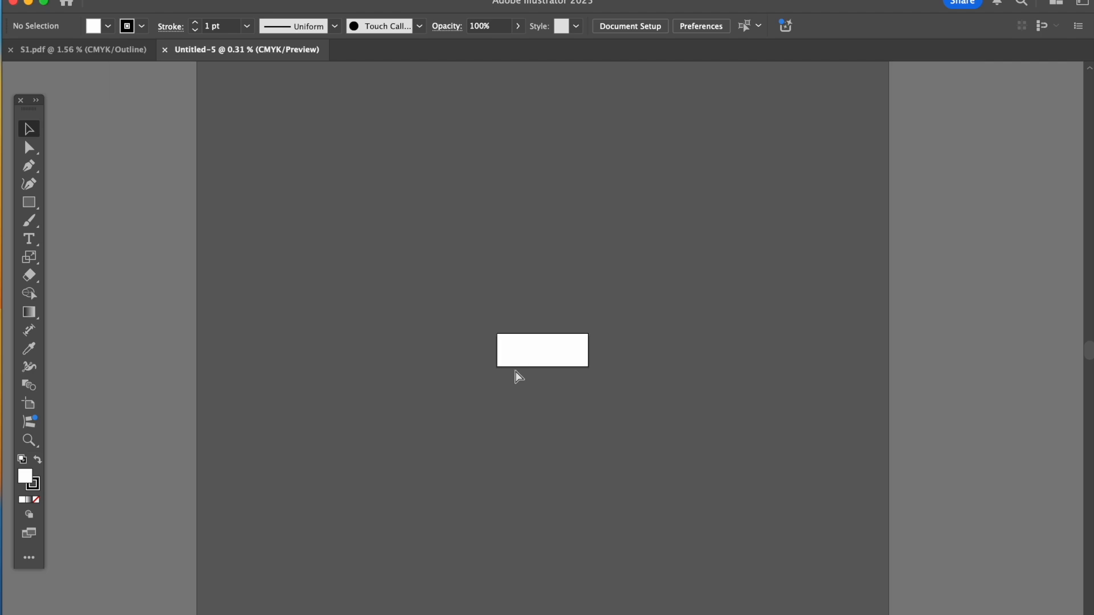
key(super+plus)
key(super+plus)
key(super+plus)
key(super+plus)
key(super+plus)
key(super+plus)
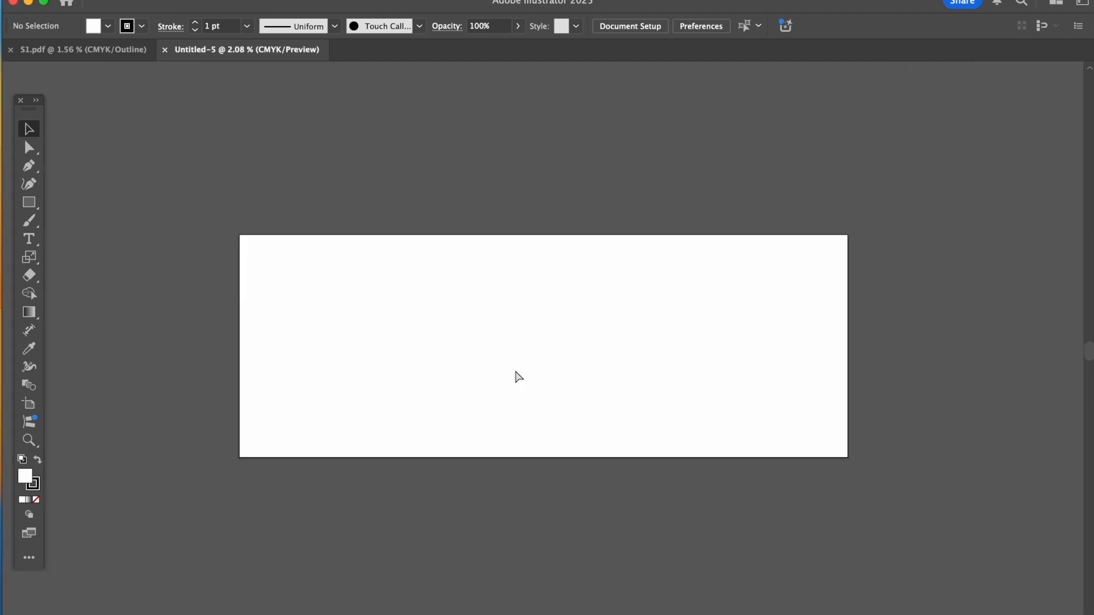
Paste the copied mural artwork into the new document, place it above the artboard and deselect it.
key(super+v)
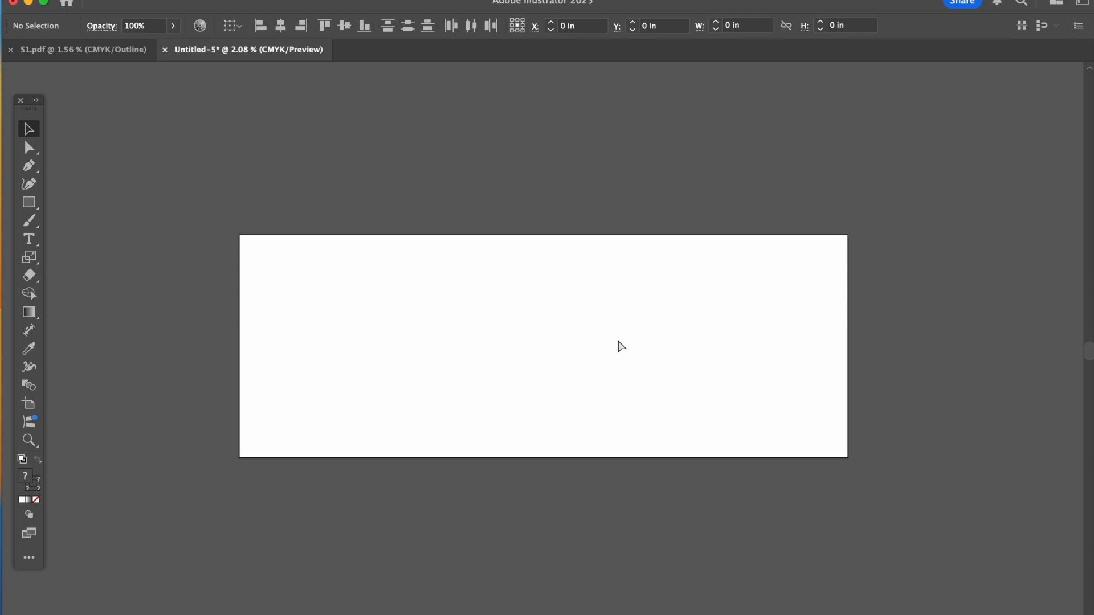
drag(636, 282, 579, 24)
key(super+shift+a)
Resize the artboard to 48.5 in wide by 96 in high.
key(shift+o)
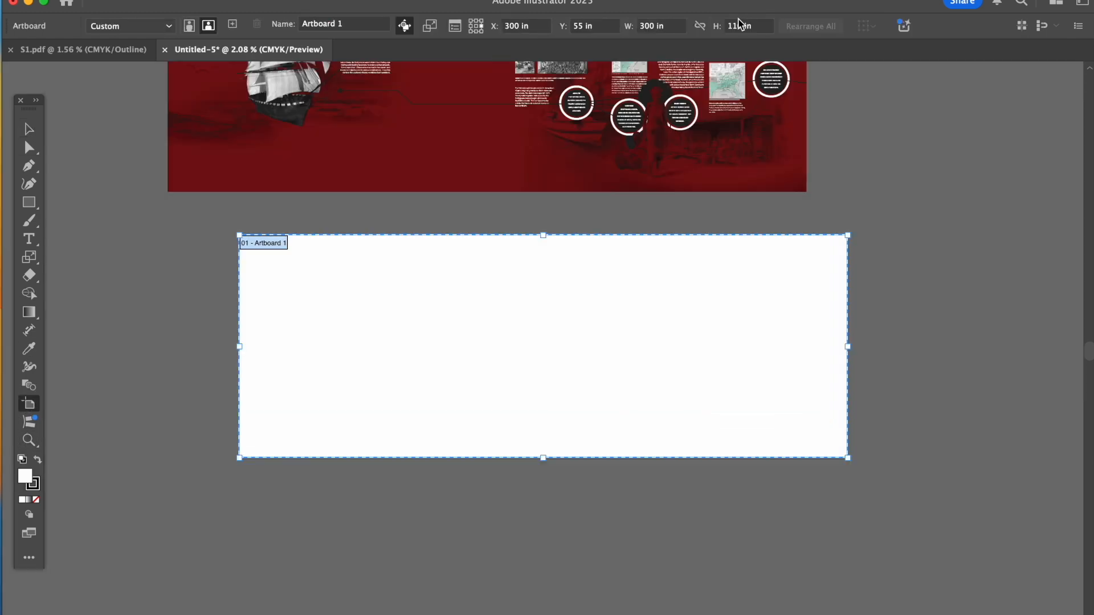
click(664, 25)
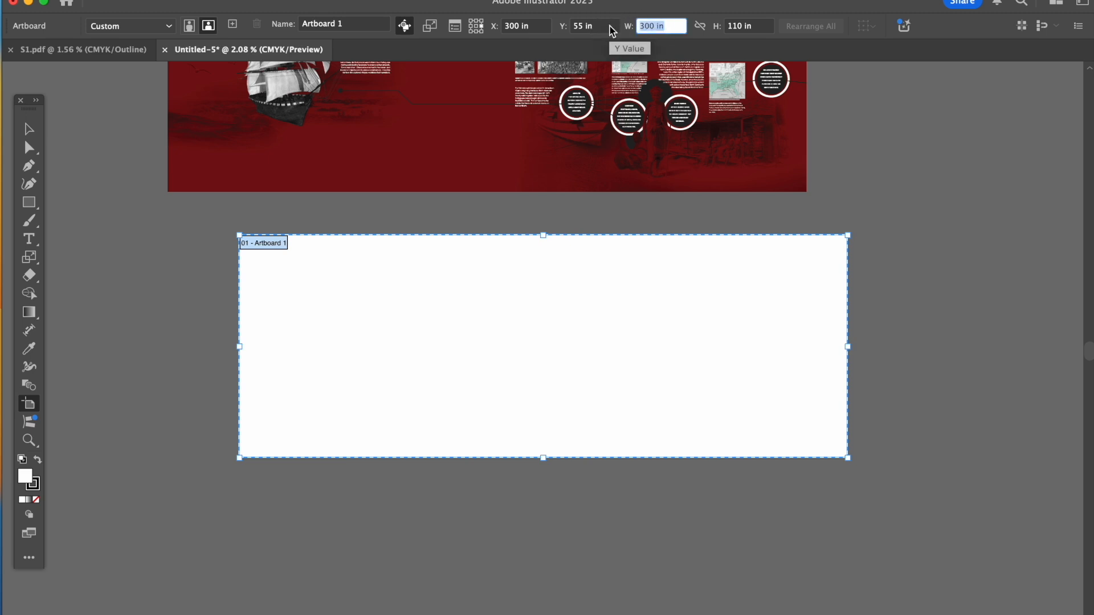
text(48.5)
key(Tab)
text(96)
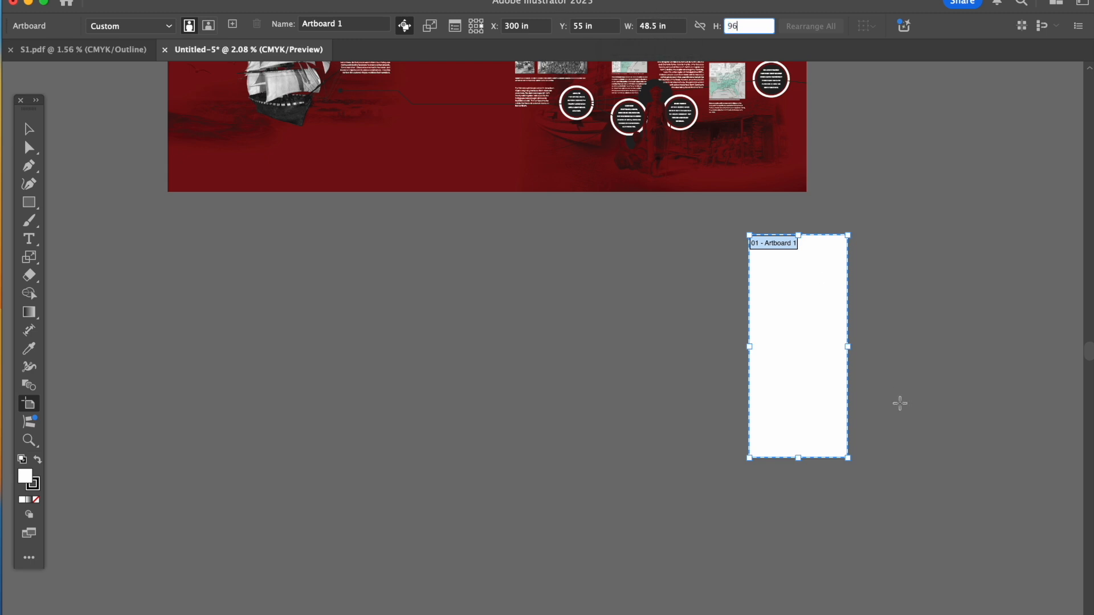
click(29, 129)
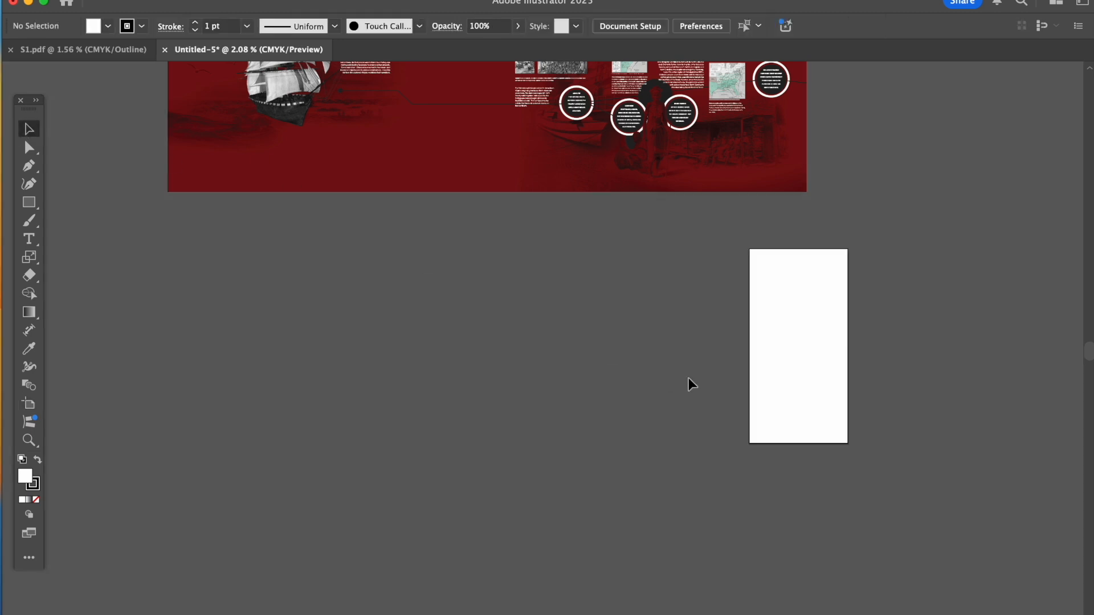
Select the entire mural artwork and move it down so its right end covers the artboard.
key(super+equal)
key(super+equal)
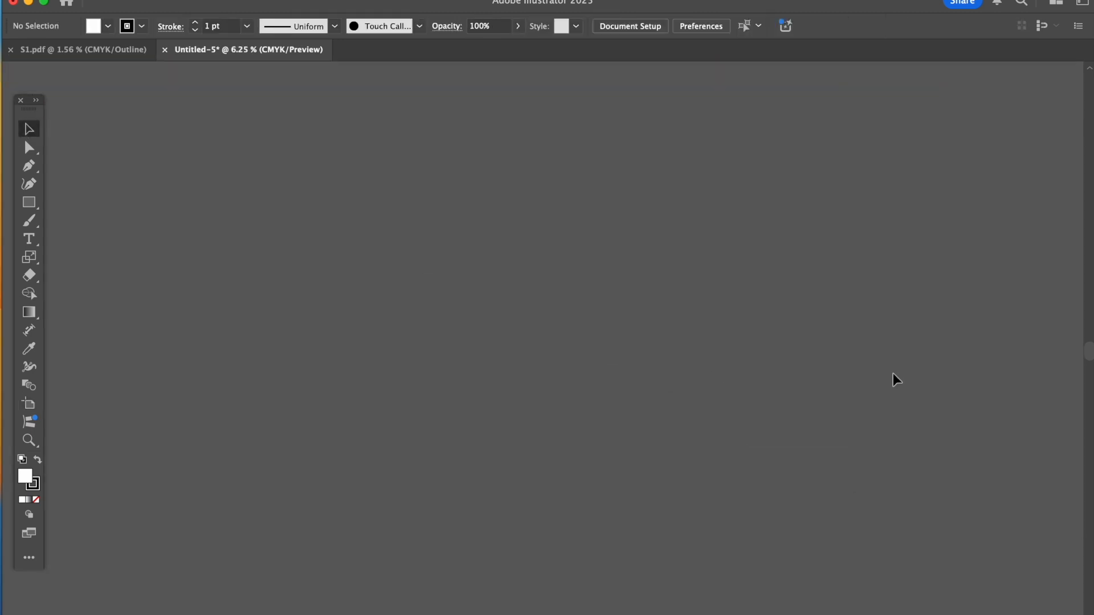
scroll(894, 380, right, 10)
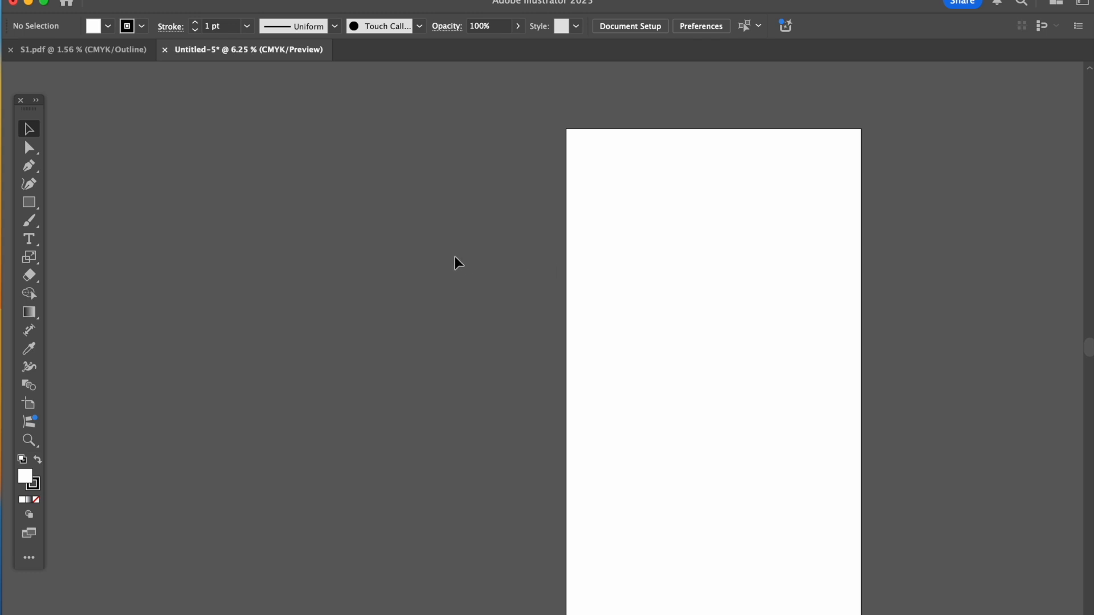
key(super+equal)
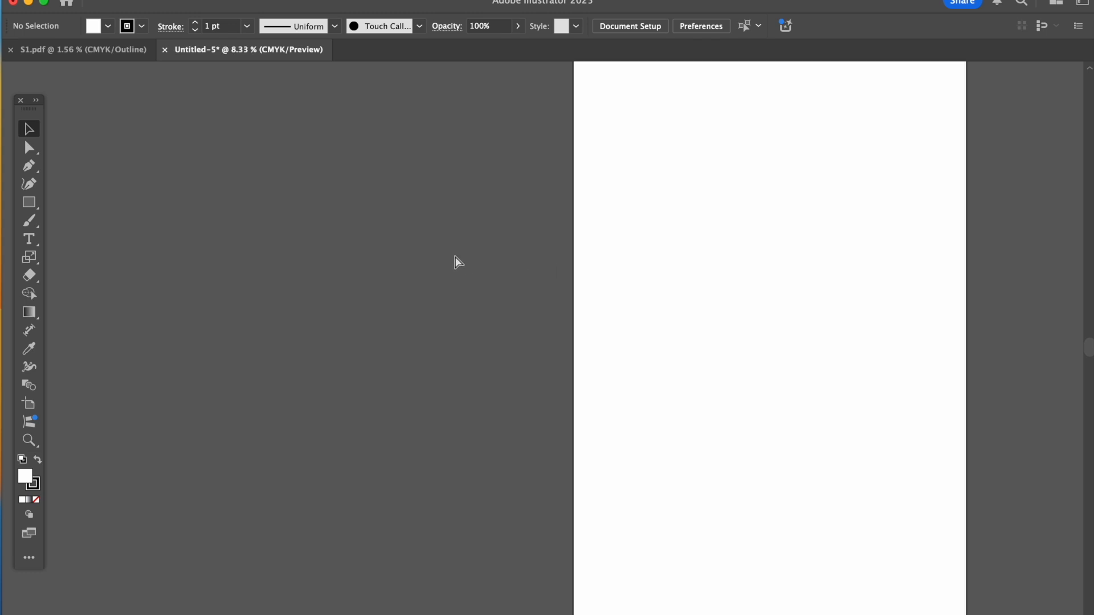
key(super+minus)
key(super+minus)
key(super+minus)
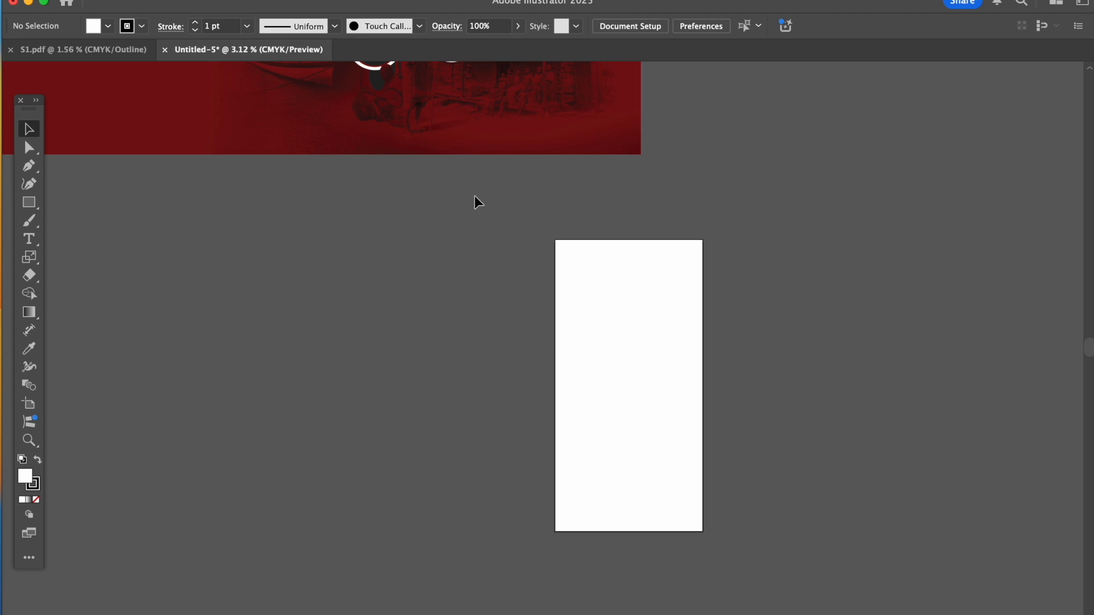
key(super+minus)
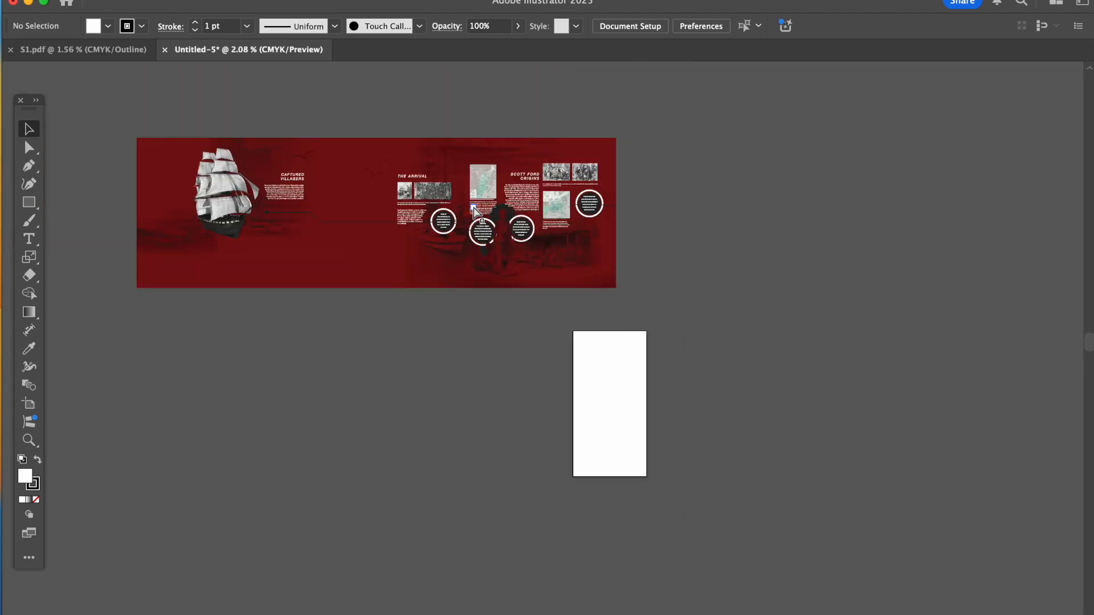
drag(157, 109, 641, 297)
drag(580, 223, 612, 408)
Snap the top-right corner of the mural's last panel outline to the artboard's top-right corner.
key(super+plus)
key(super+plus)
key(super+plus)
key(super+plus)
scroll(609, 409, right, 18)
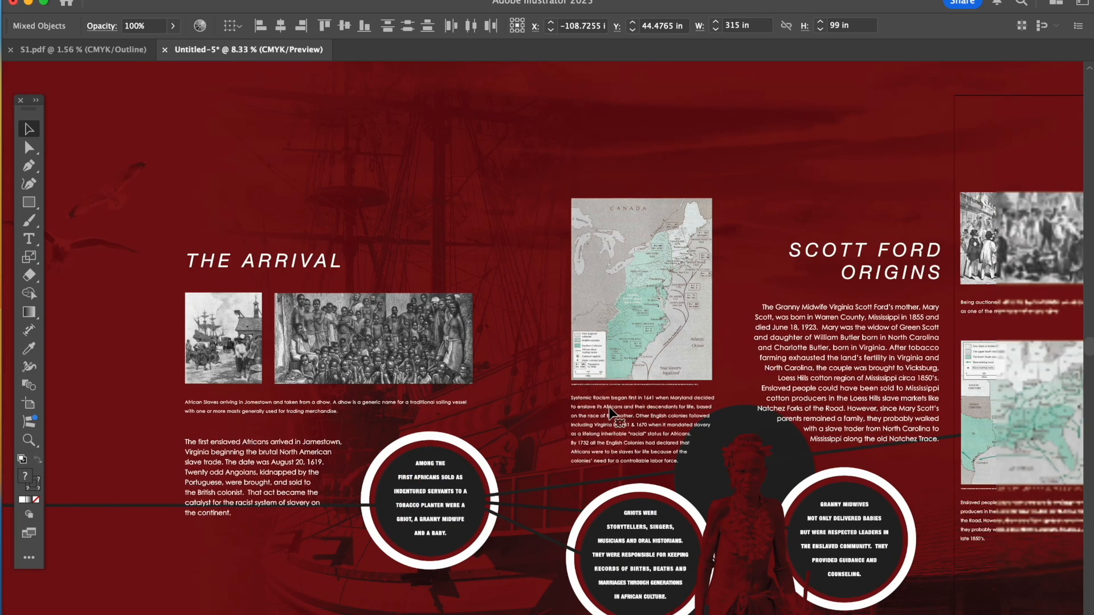
key(super+plus)
key(super+plus)
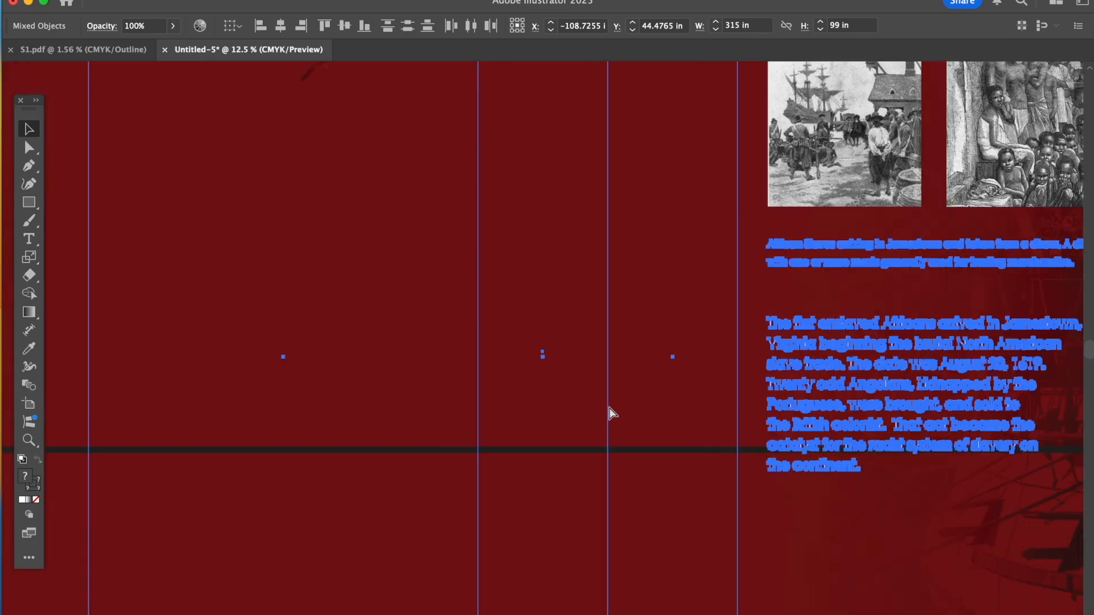
key(super+y)
scroll(610, 413, right, 20)
scroll(611, 413, up, 9)
key(super+y)
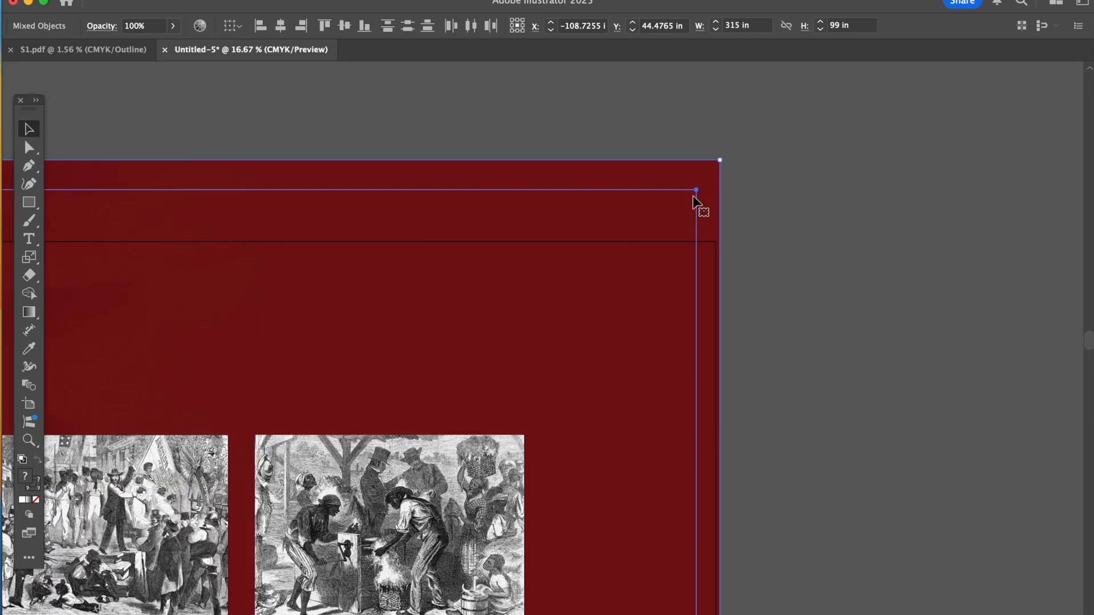
drag(697, 190, 715, 242)
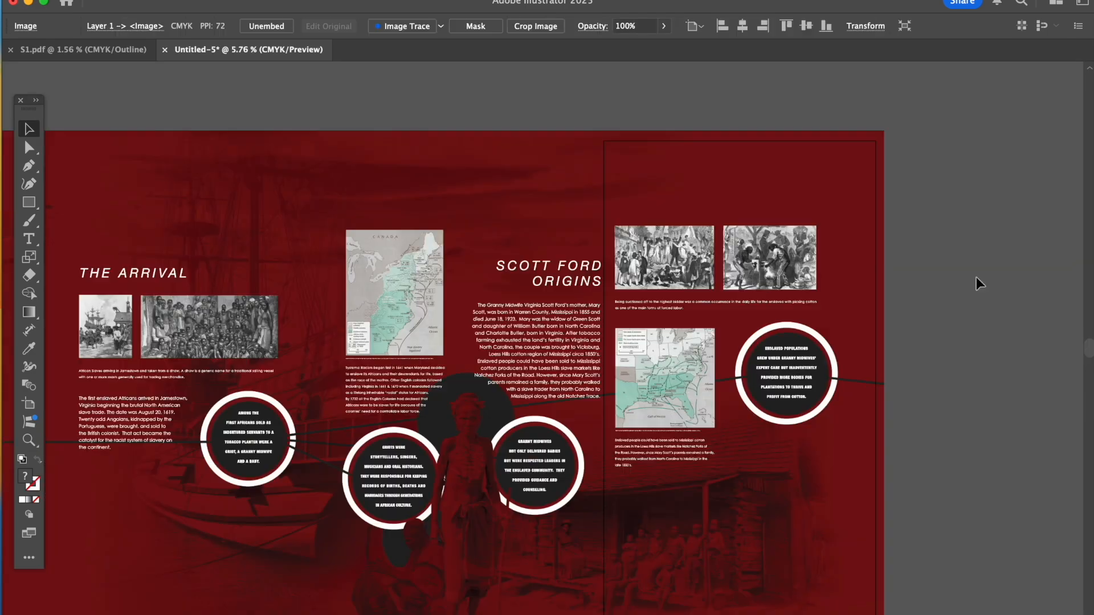
Examine how the mural's rightmost panel, its edges and the adjoining text fit the artboard outline.
scroll(976, 277, right, 3)
scroll(976, 277, up, 1)
key(super+plus)
key(super+plus)
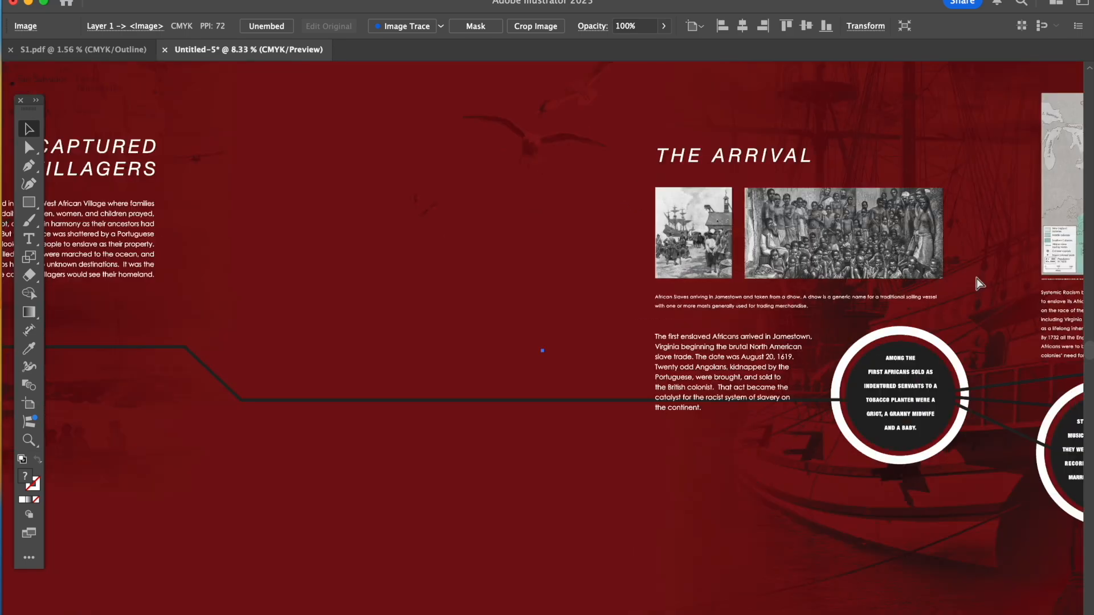
scroll(977, 277, right, 10)
scroll(977, 277, up, 3)
scroll(976, 277, right, 8)
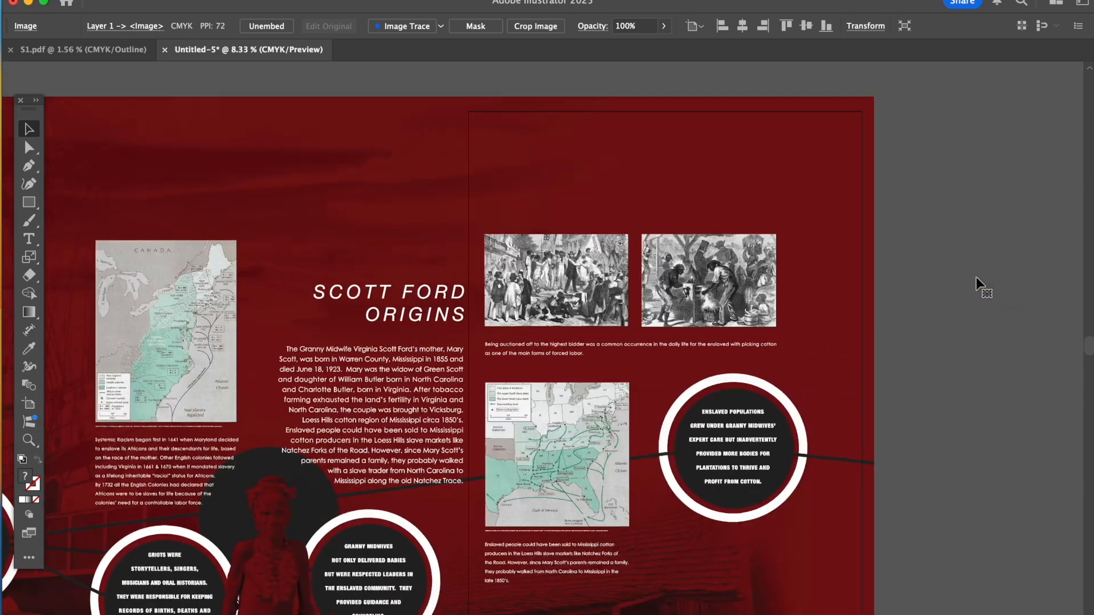
scroll(976, 277, down, 4)
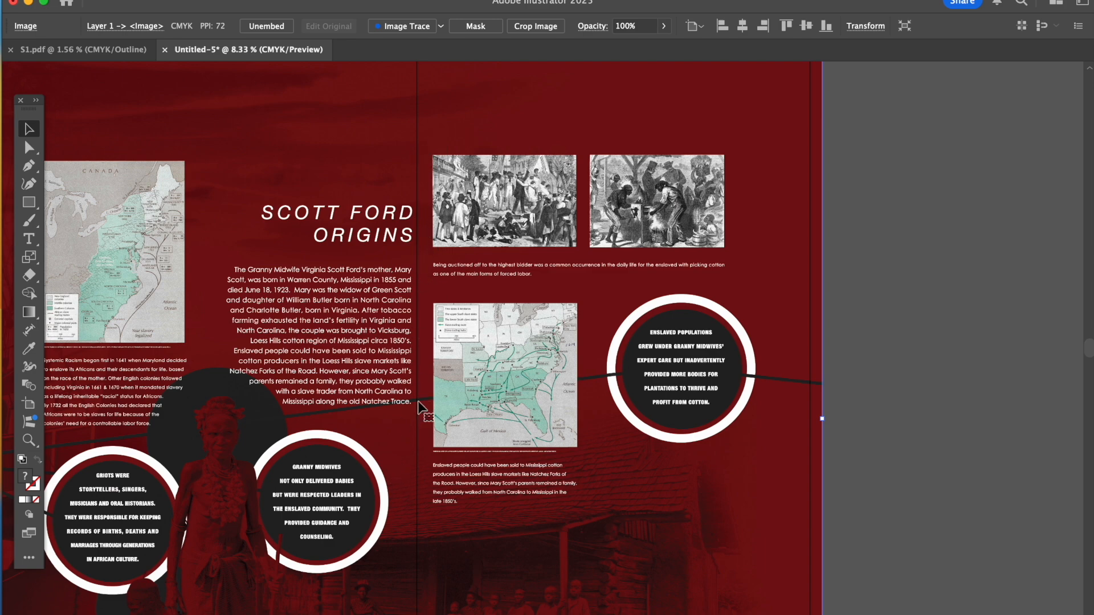
scroll(552, 381, left, 5)
scroll(551, 387, right, 3)
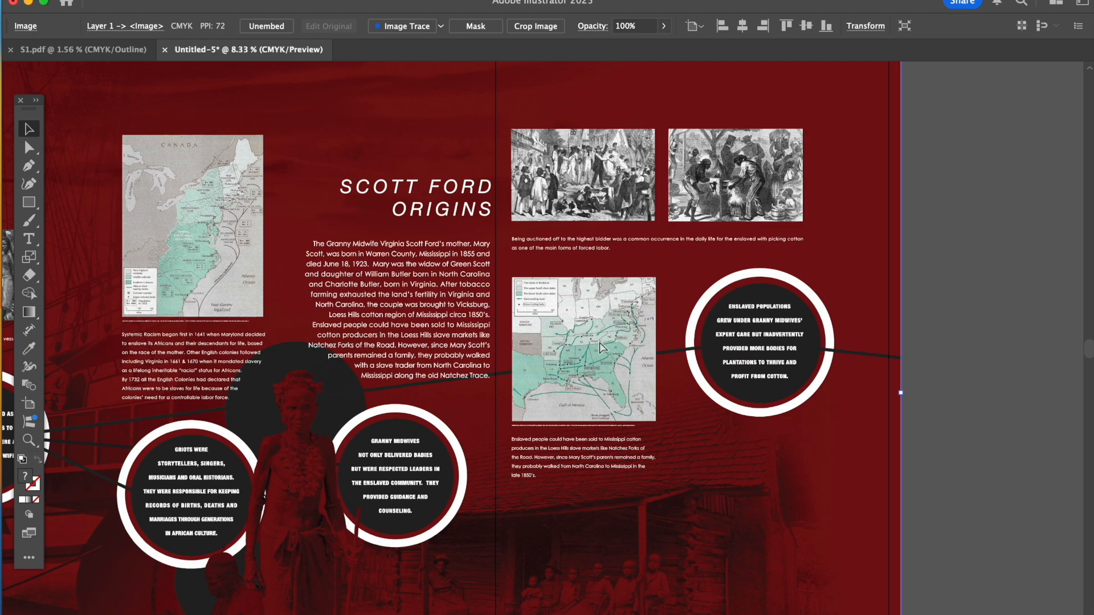
Deselect the artwork and review the whole mural, from the ship to the panel framed by the artboard.
key(super+plus)
key(super+plus)
key(super+minus)
key(super+minus)
key(super+minus)
key(super+minus)
key(super+minus)
click(575, 166)
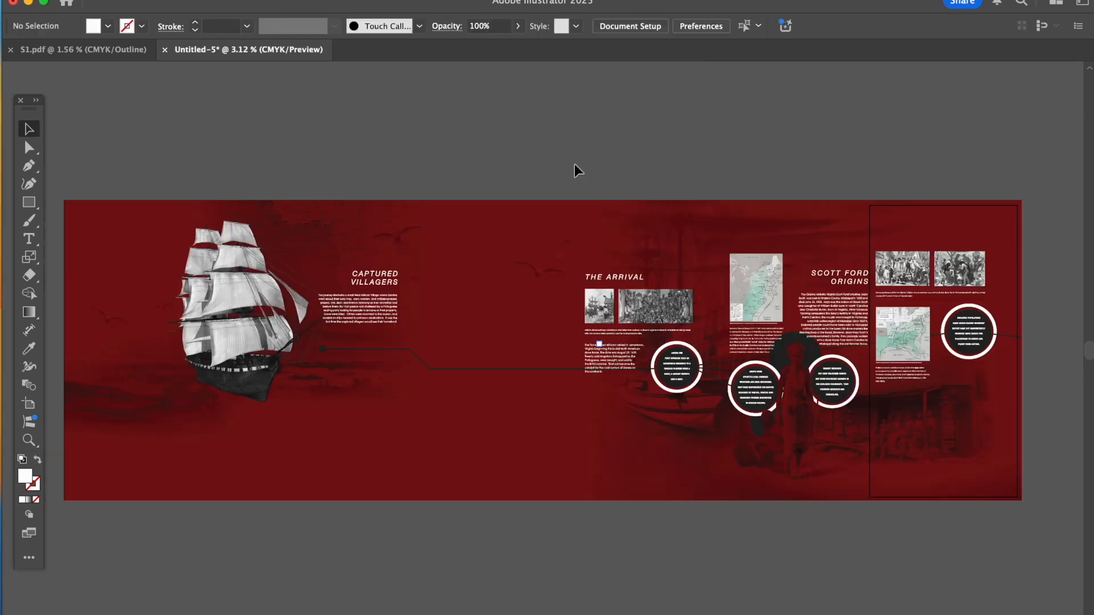
scroll(497, 151, up, 2)
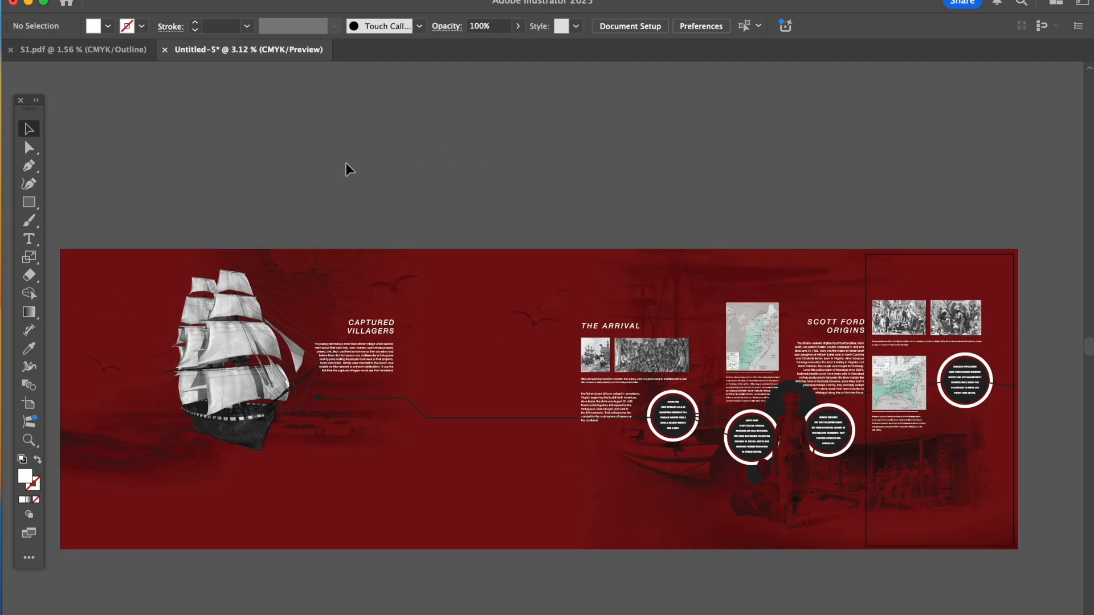
scroll(188, 201, up, 2)
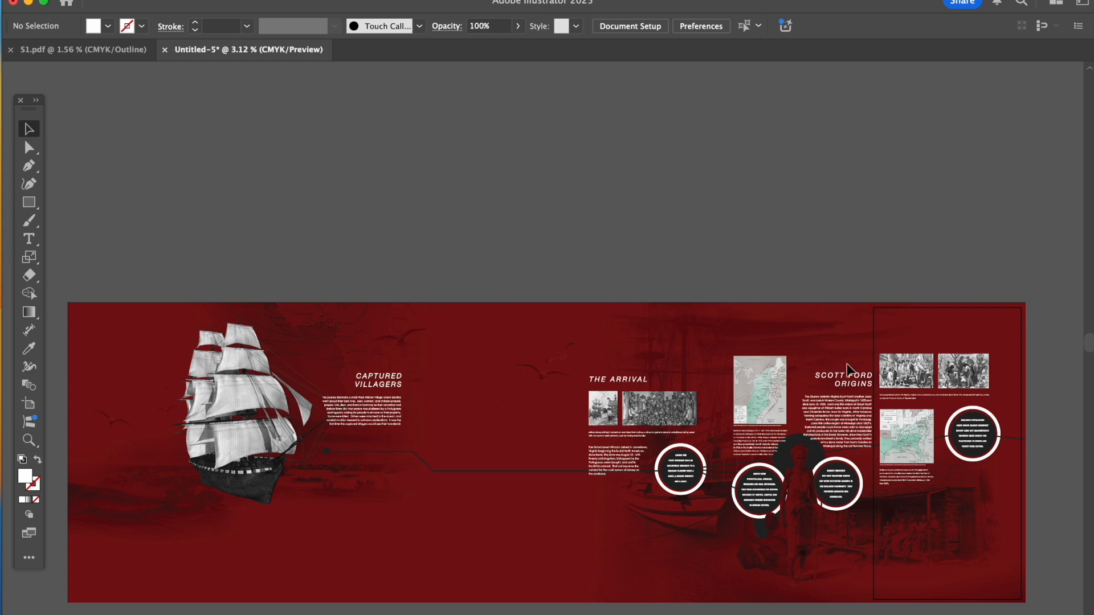
Try to reshape the artboard across its left edge onto the neighbouring panel, about 42.6 in wide, and undo it.
scroll(847, 363, right, 5)
key(super+equal)
key(super+equal)
key(super+equal)
scroll(847, 363, right, 3)
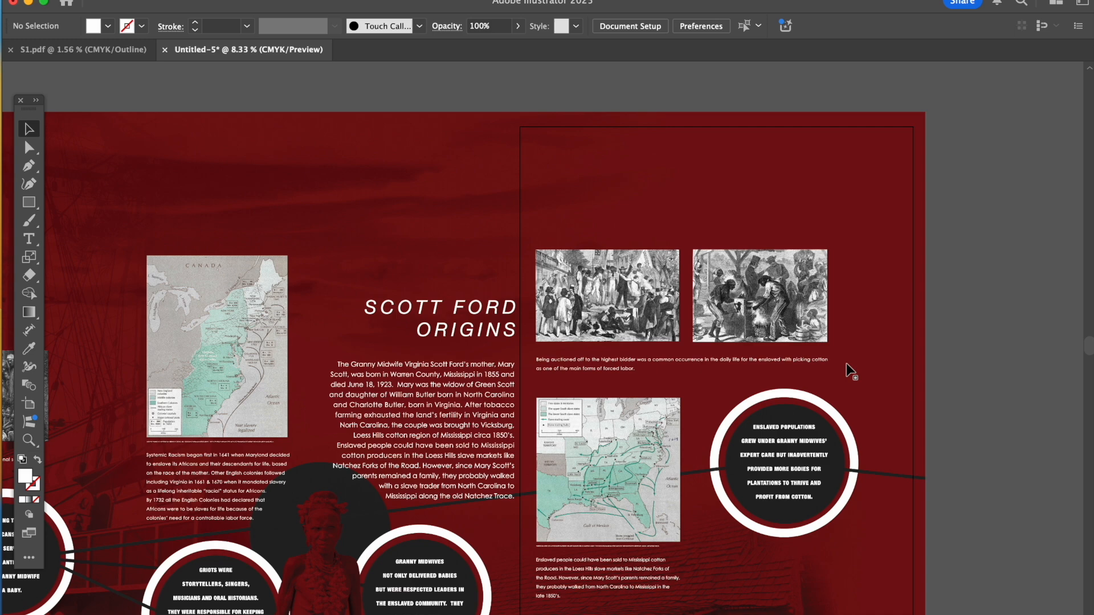
scroll(846, 365, right, 3)
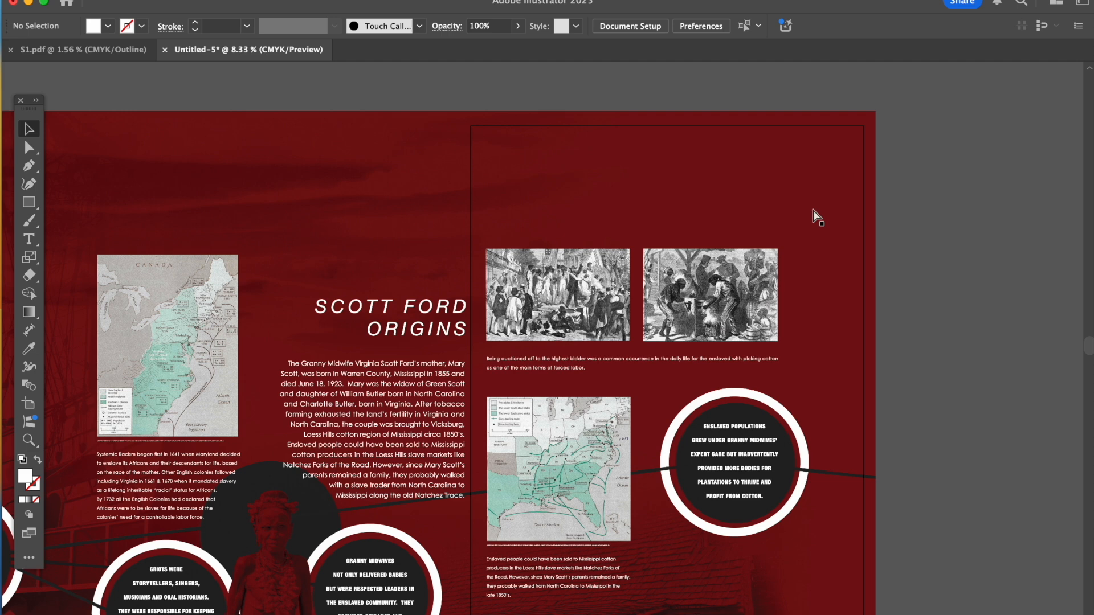
click(29, 403)
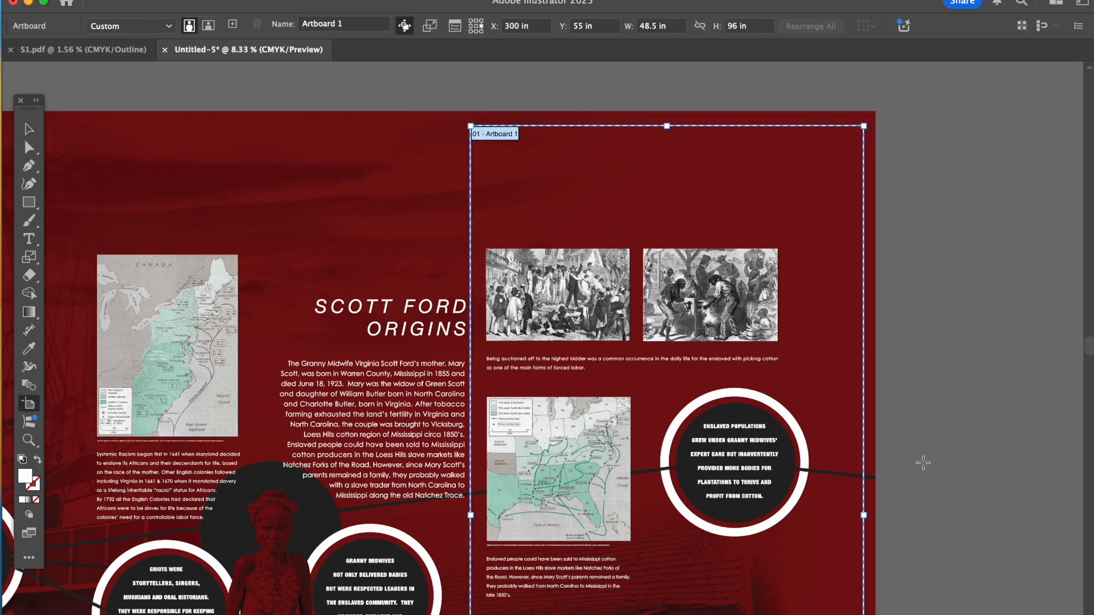
mouse_move(864, 431)
mouse_down()
mouse_move(541, 488)
mouse_move(125, 420)
mouse_up()
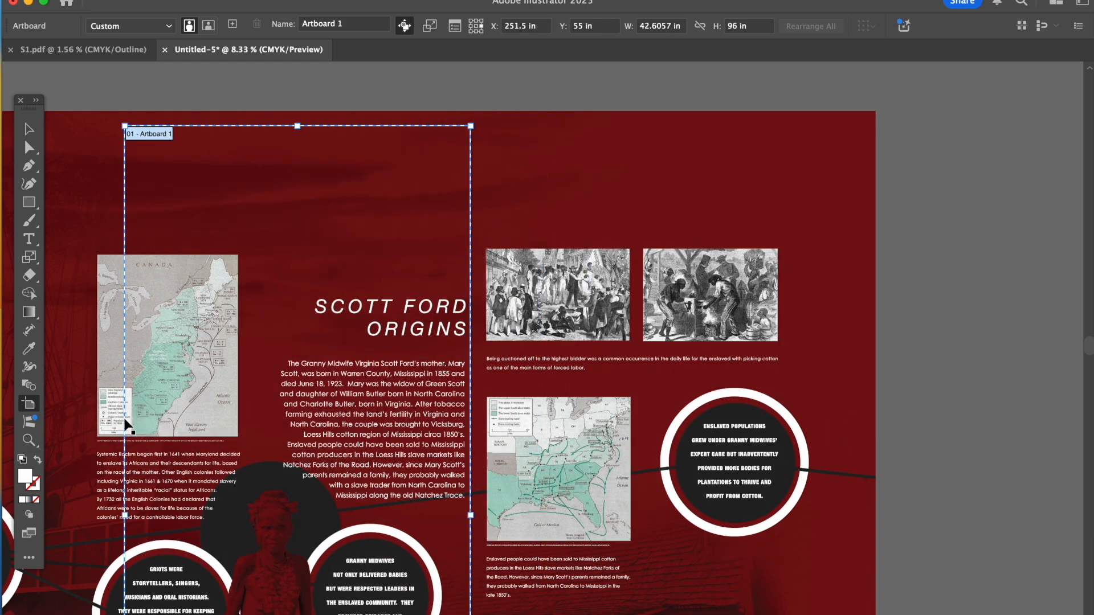
key(super+z)
click(29, 132)
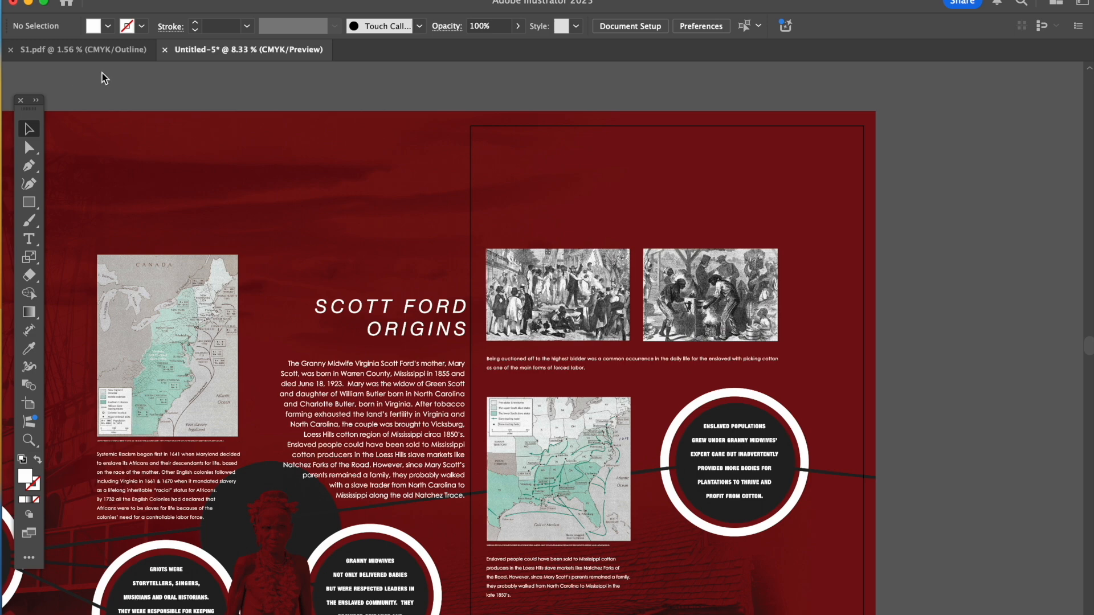
key(super+minus)
key(super+minus)
key(super+minus)
key(super+minus)
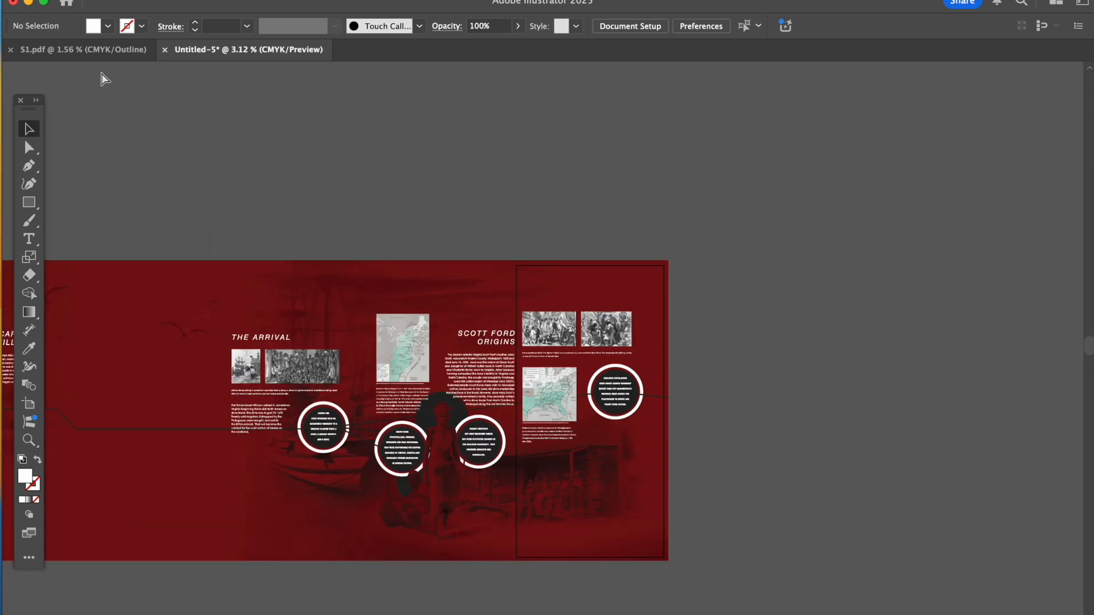
Check the mural's panel outlines, and start saving the document to the Desktop as an Adobe PDF named SAMPLE9.
key(super+y)
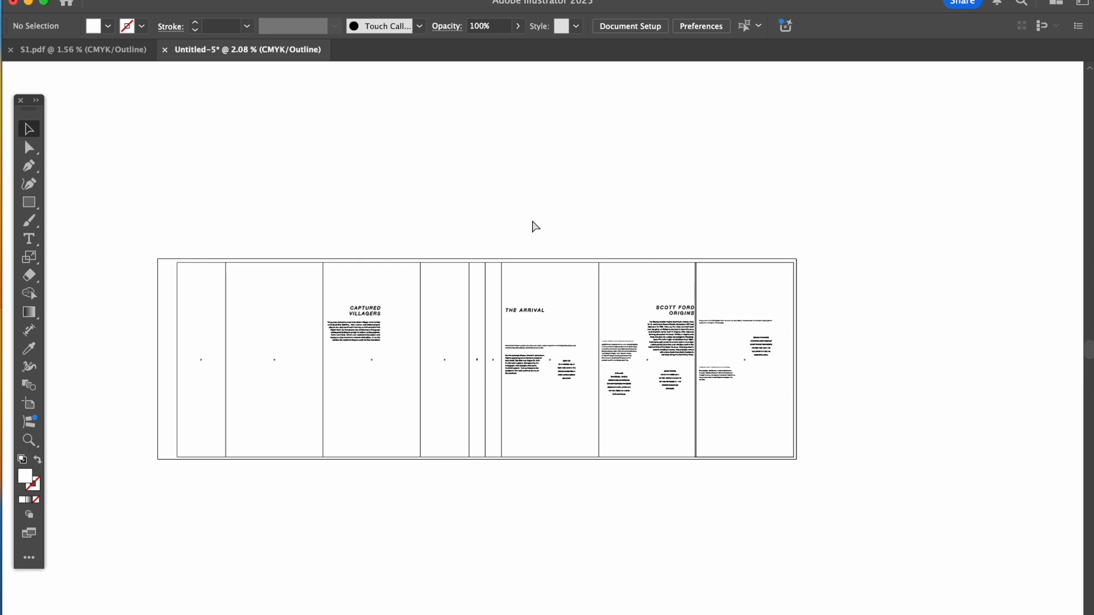
key(super+y)
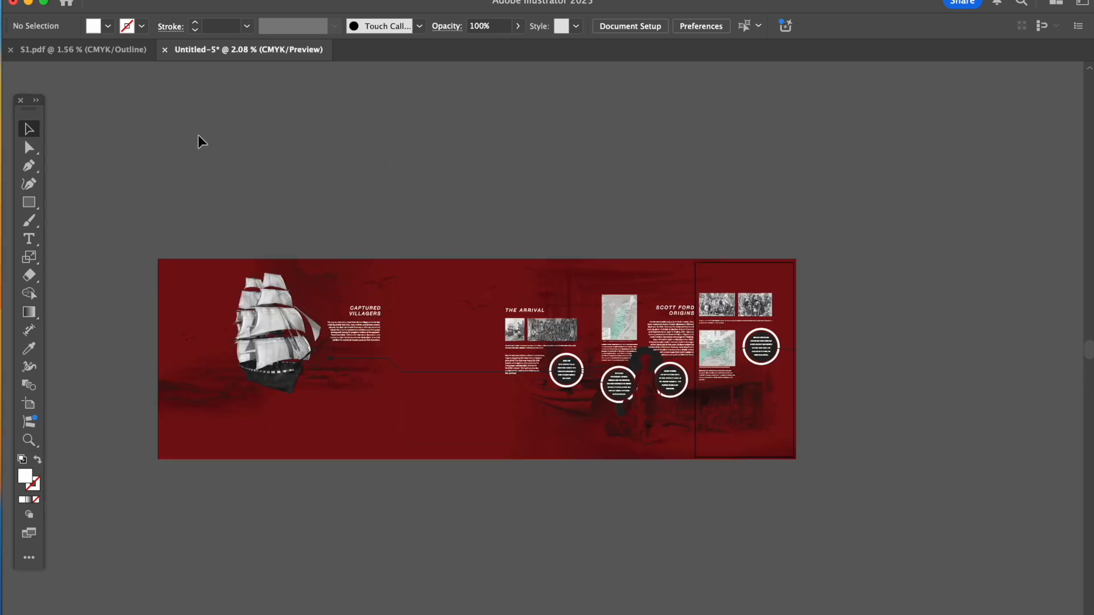
key(super+shift+s)
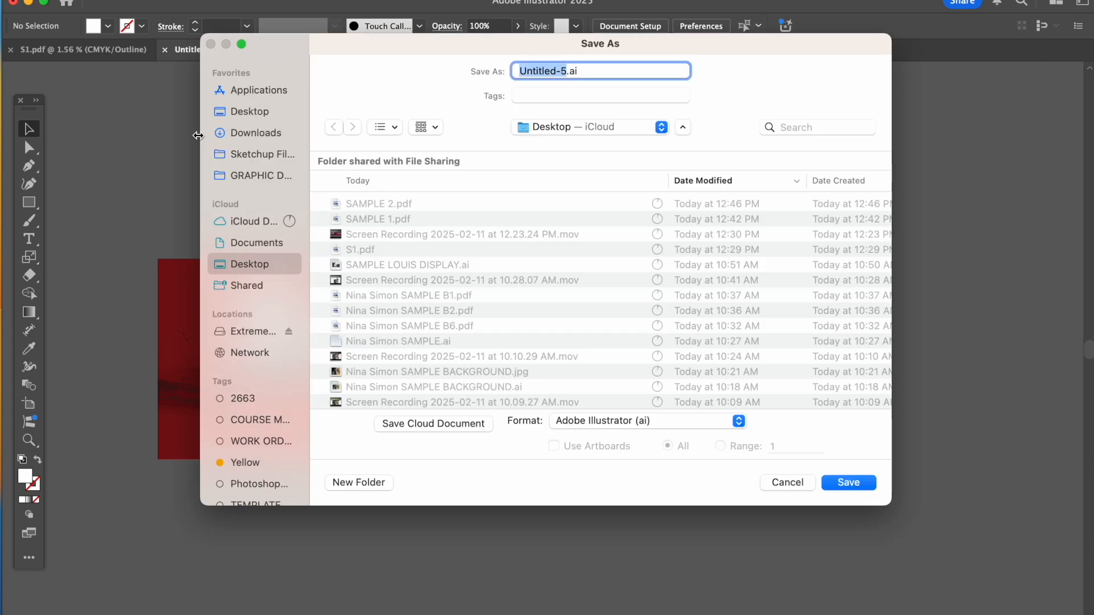
text(SAM0OE)
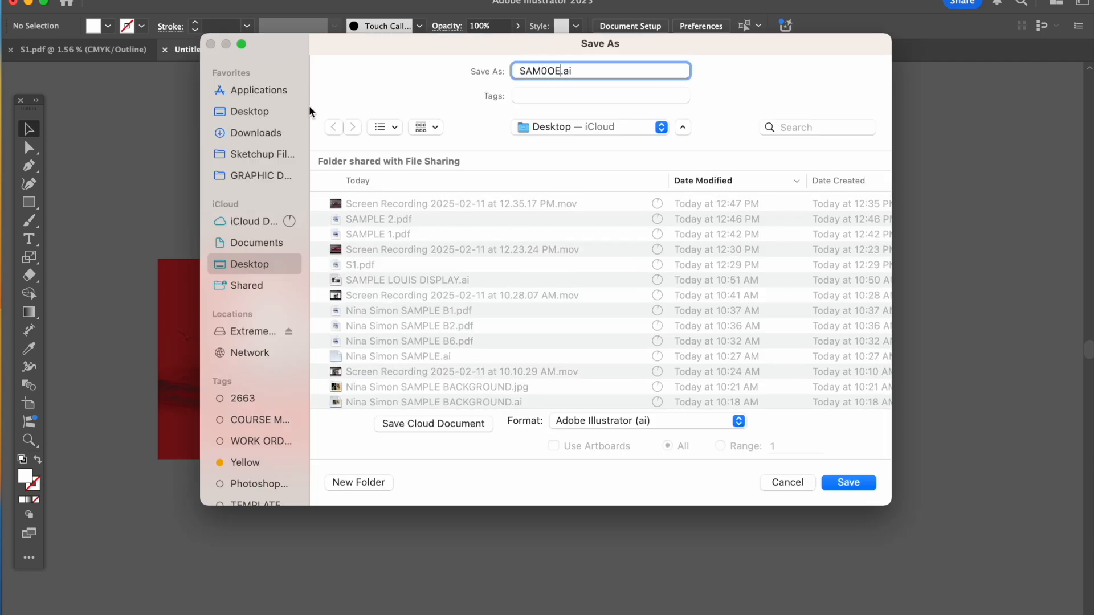
key(BackSpace)
key(BackSpace)
key(BackSpace)
text(PLE9)
click(598, 421)
click(617, 474)
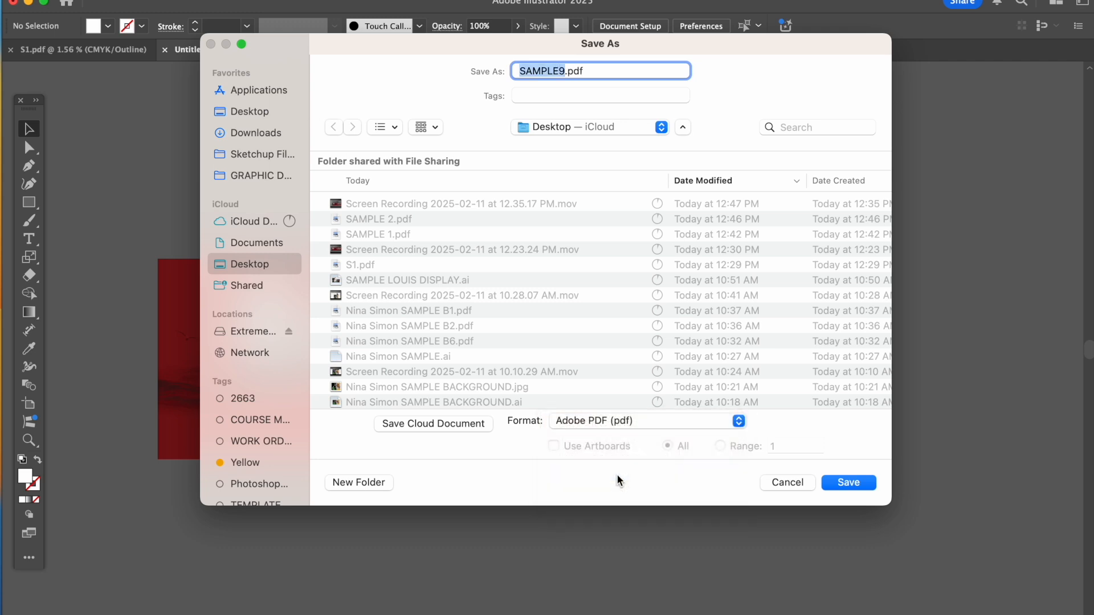
click(872, 485)
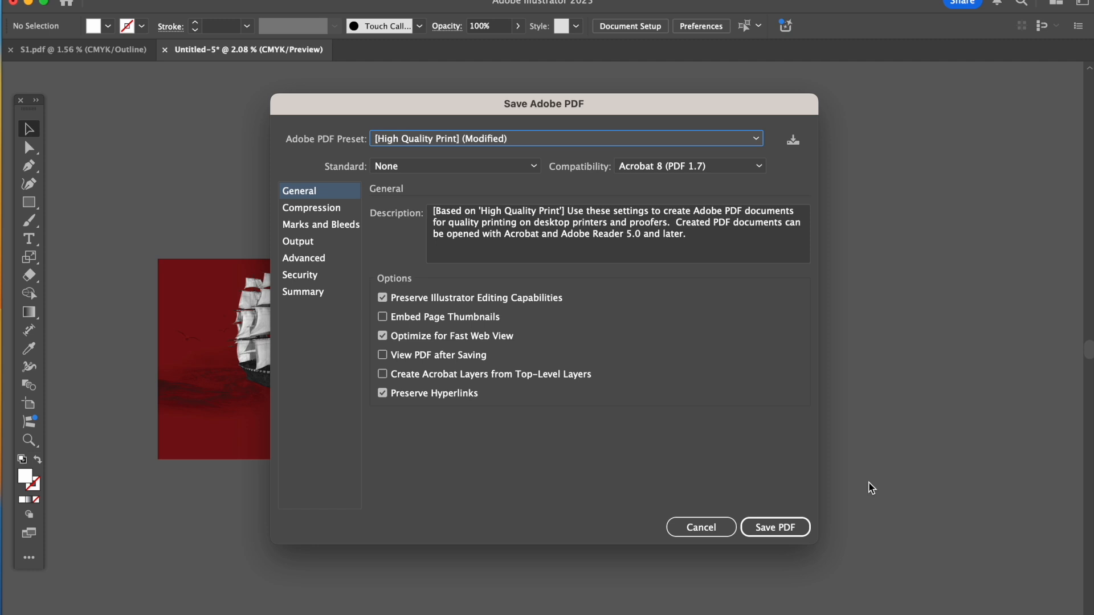
Choose the High Quality Print preset for the PDF and set the bleeds to 2 in on all four sides.
click(471, 138)
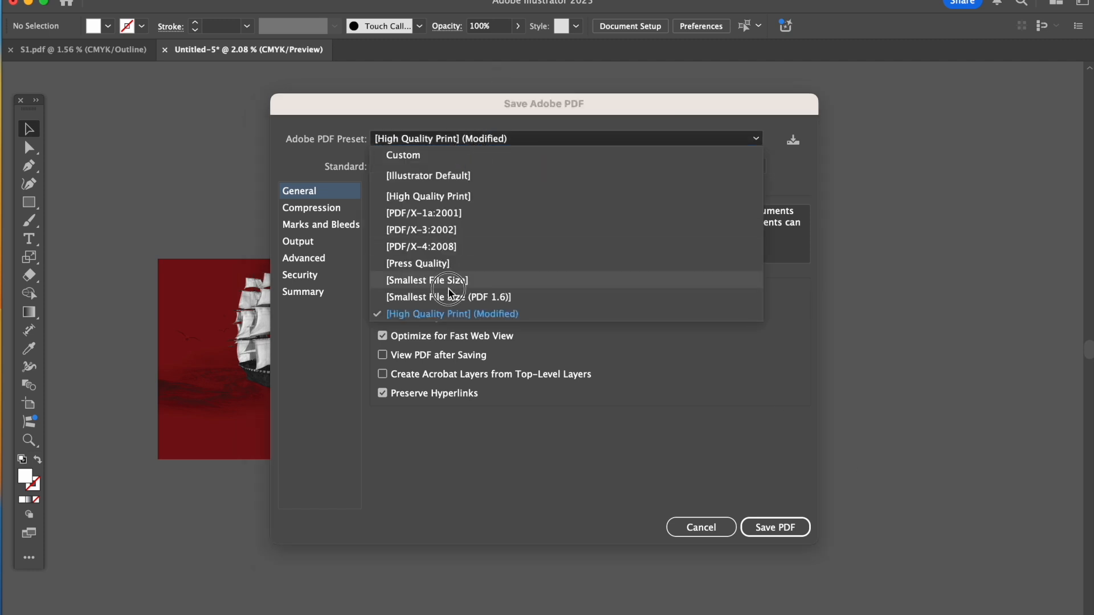
click(456, 197)
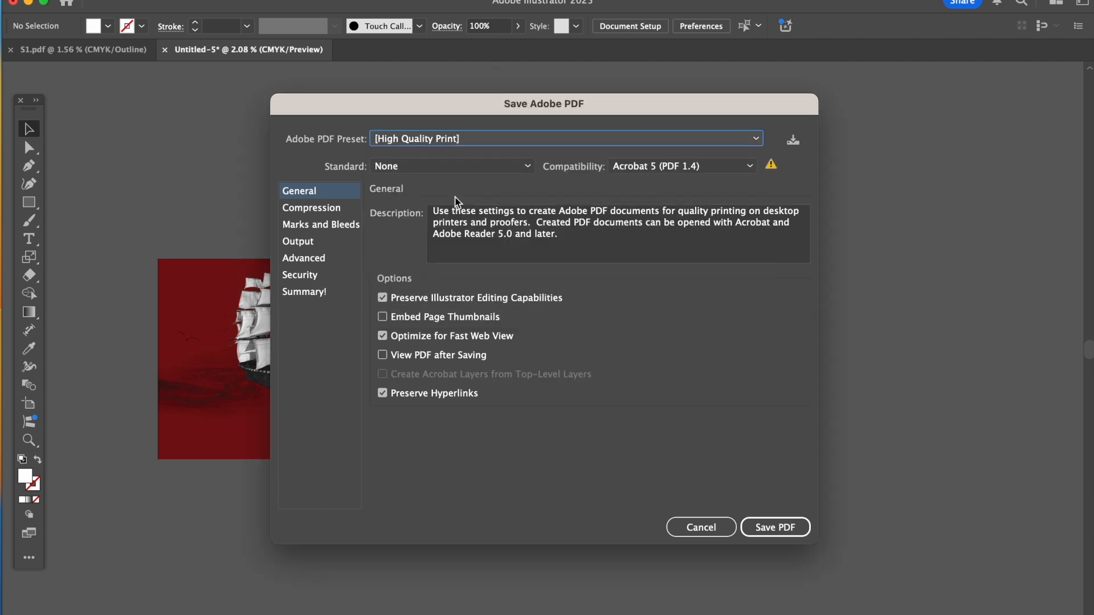
click(320, 227)
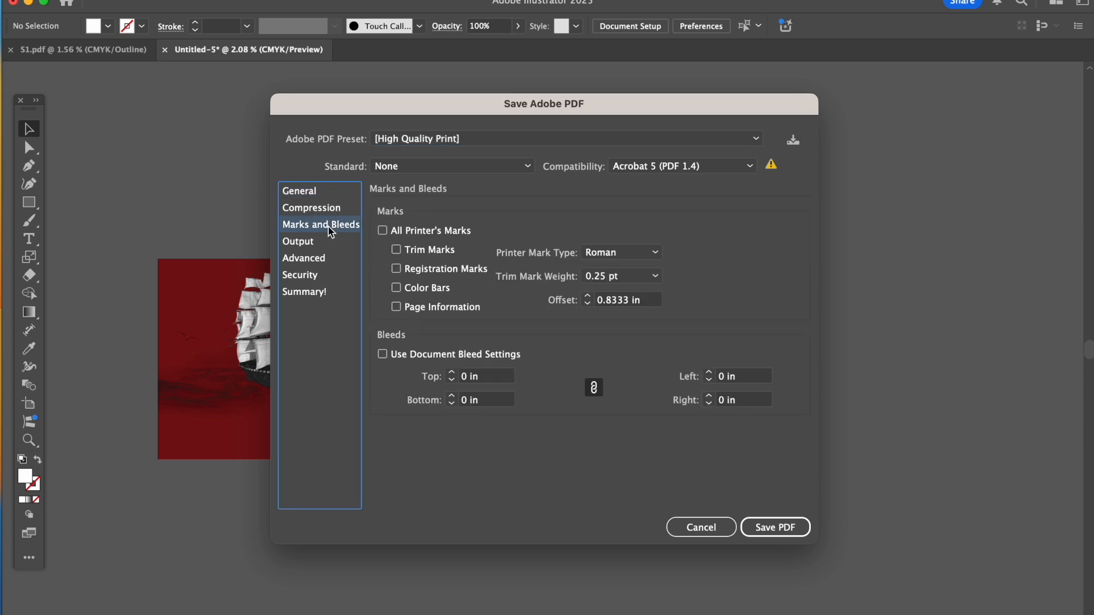
click(466, 376)
text(2)
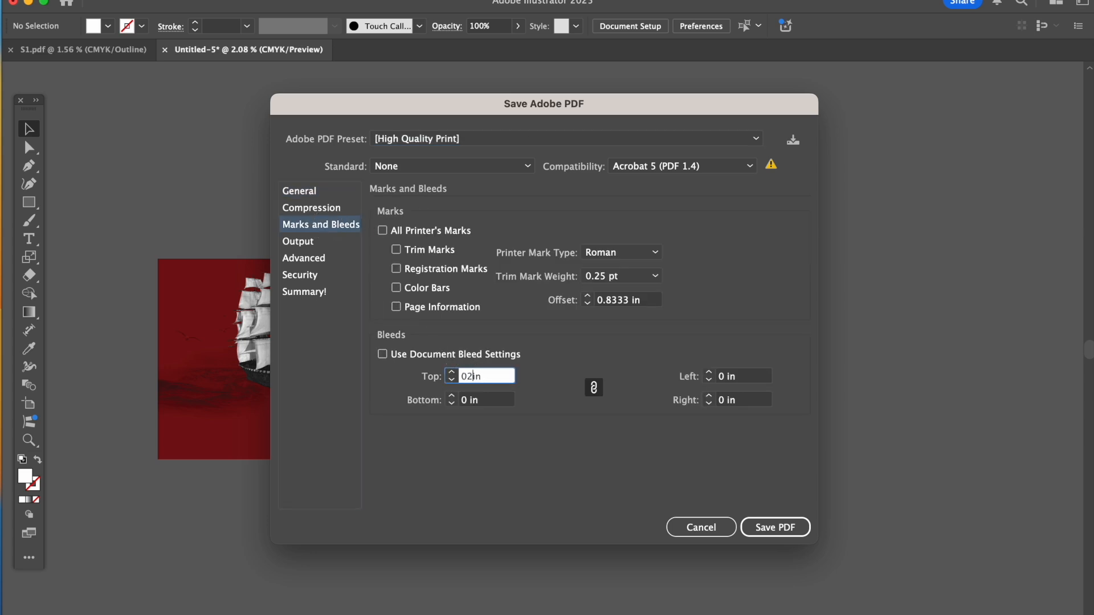
key(Tab)
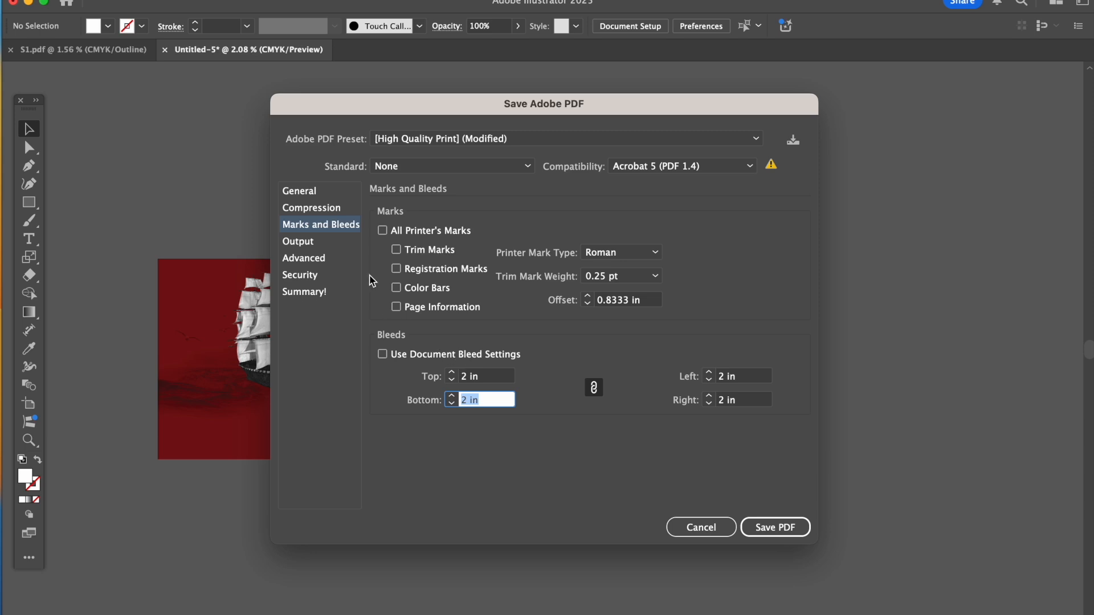
Review the compression settings, set the compatibility to Acrobat 8 (PDF 1.7) and save the PDF.
click(289, 210)
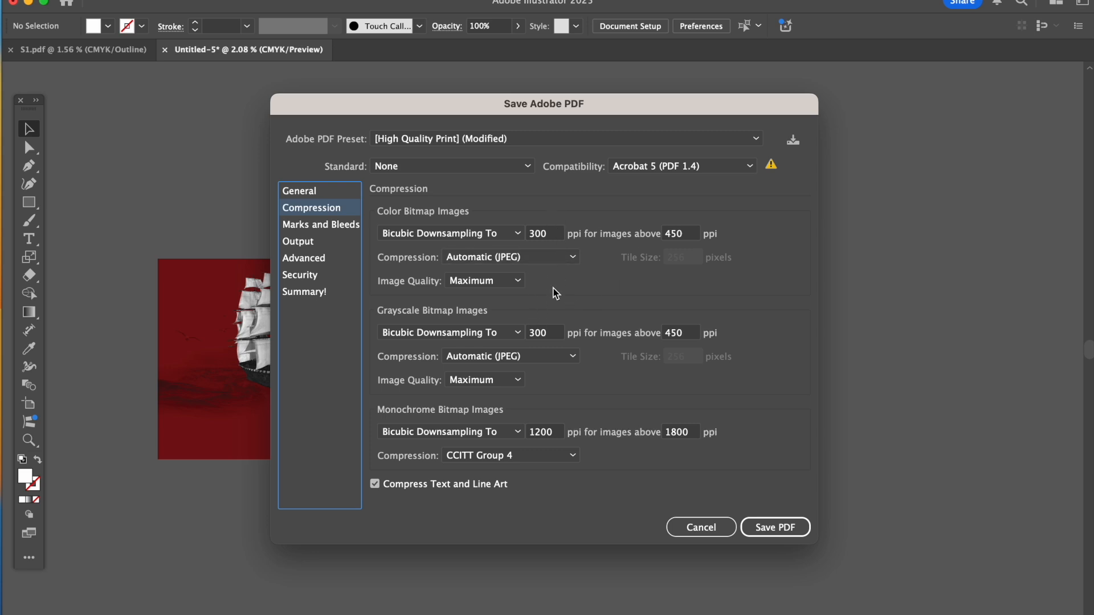
click(791, 527)
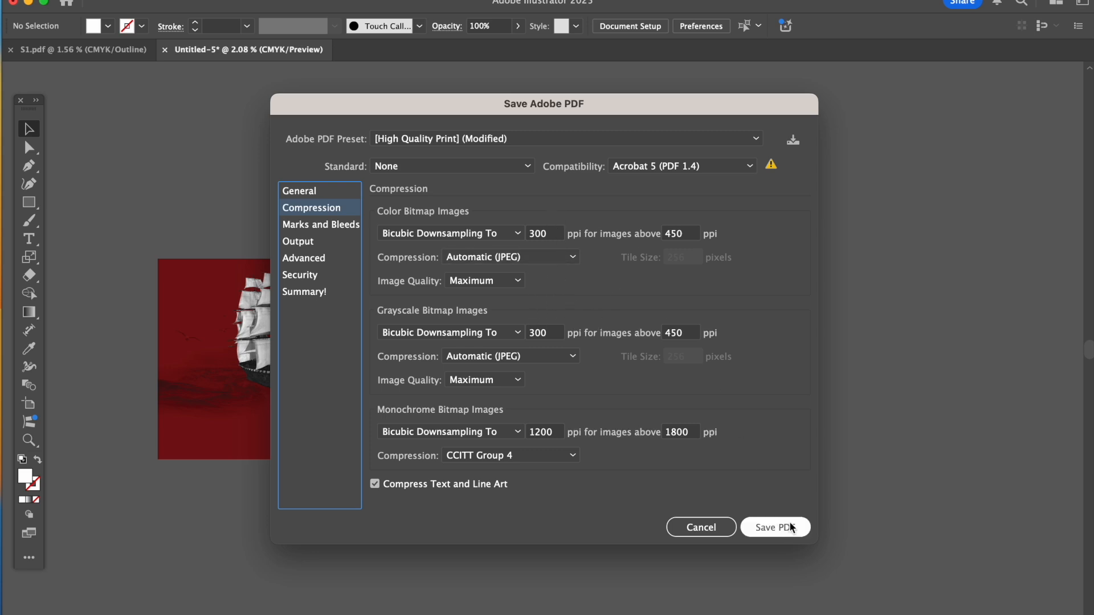
click(665, 168)
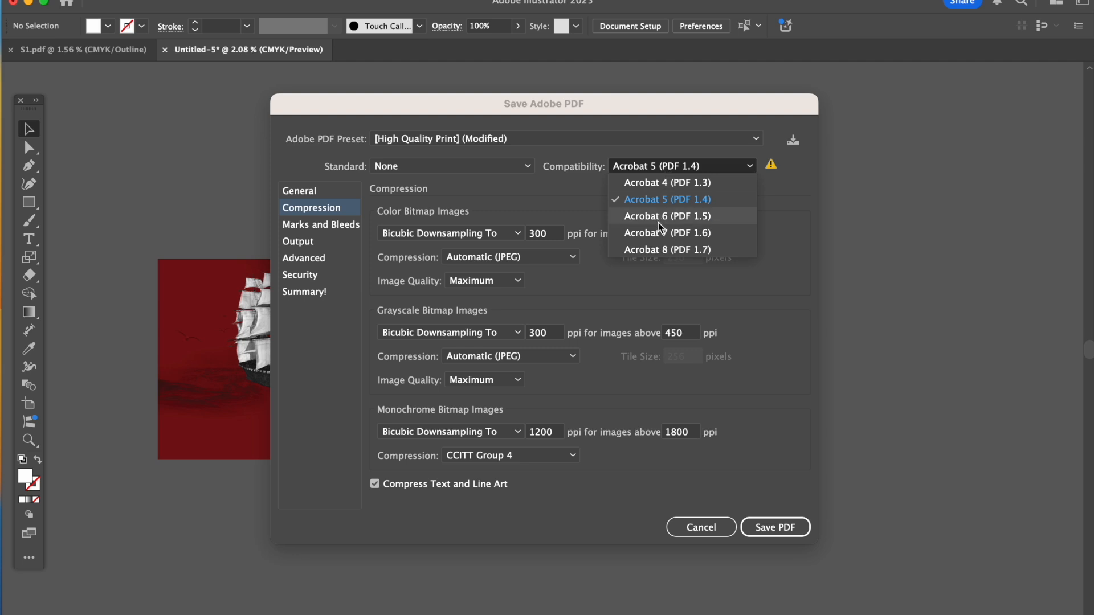
click(665, 248)
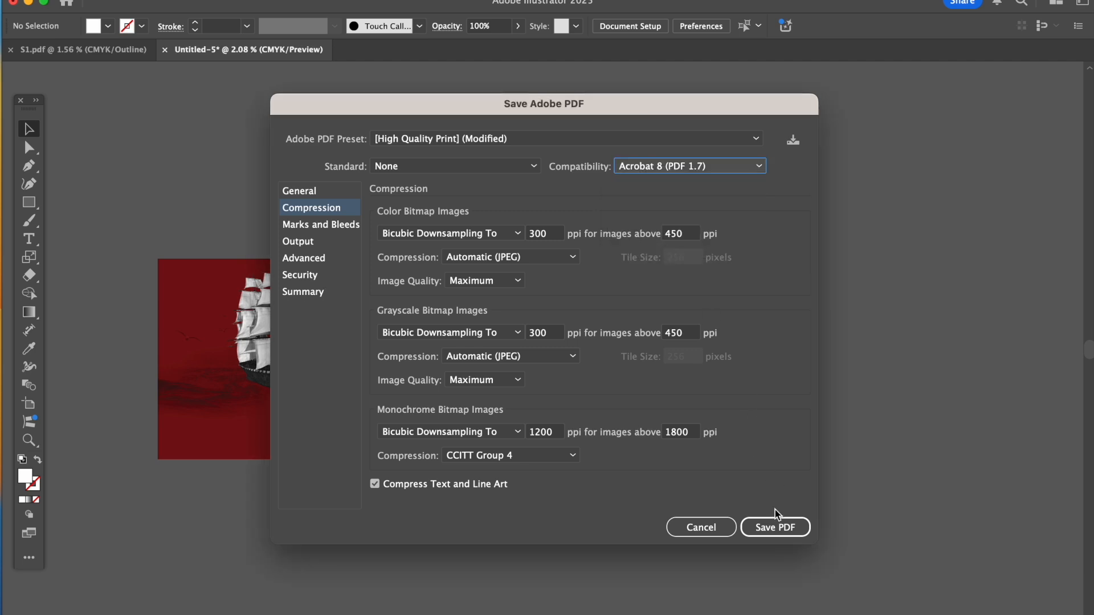
click(777, 530)
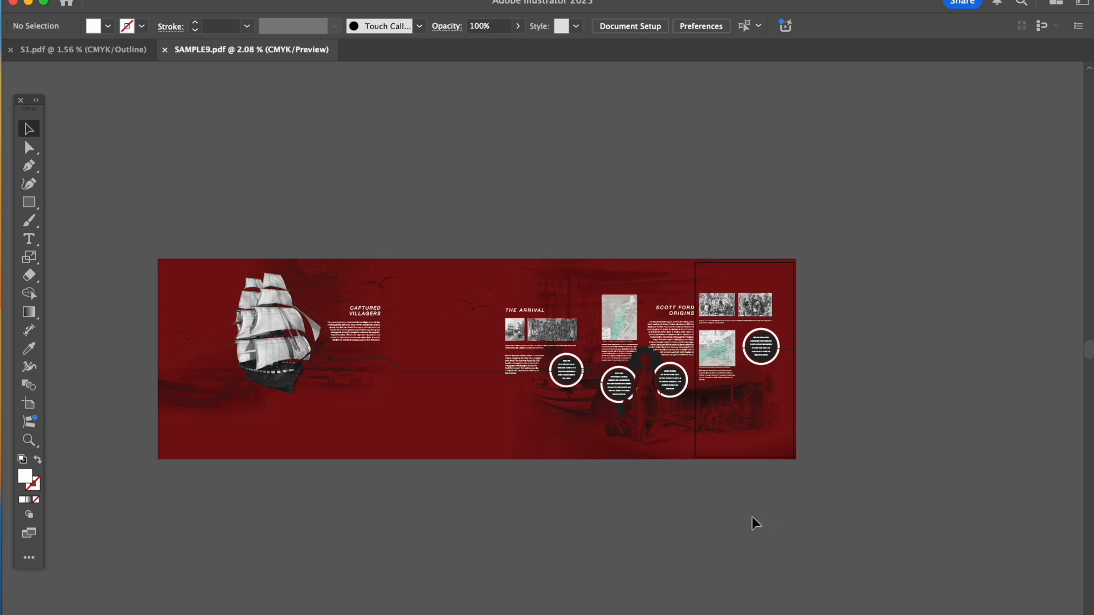
Move the artboard one panel to the left so it frames the Scott Ford Origins panel, at X 251.5 in.
click(29, 403)
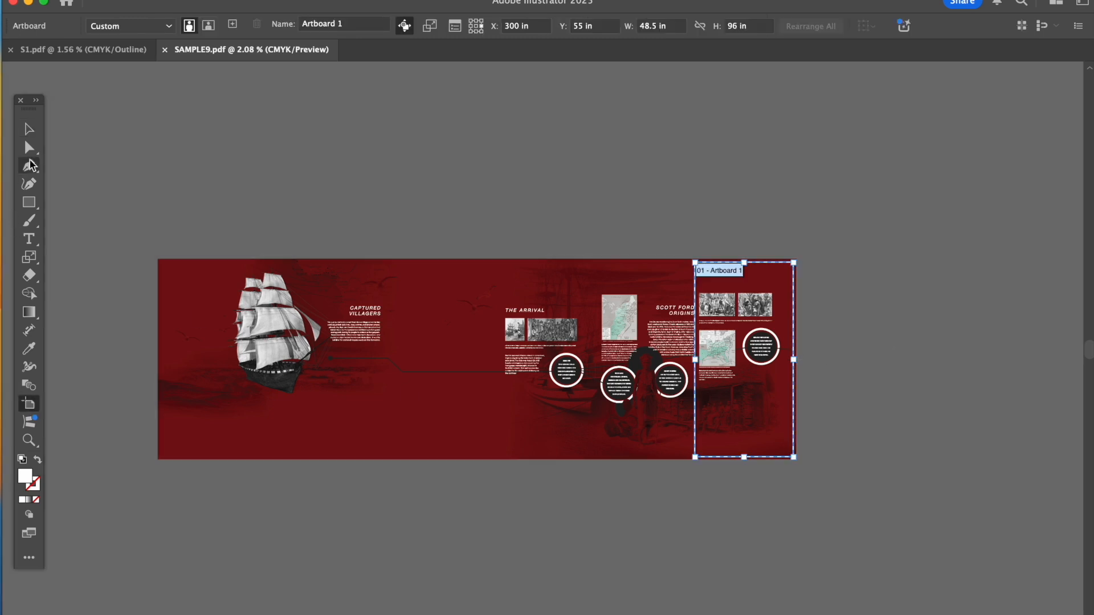
click(29, 129)
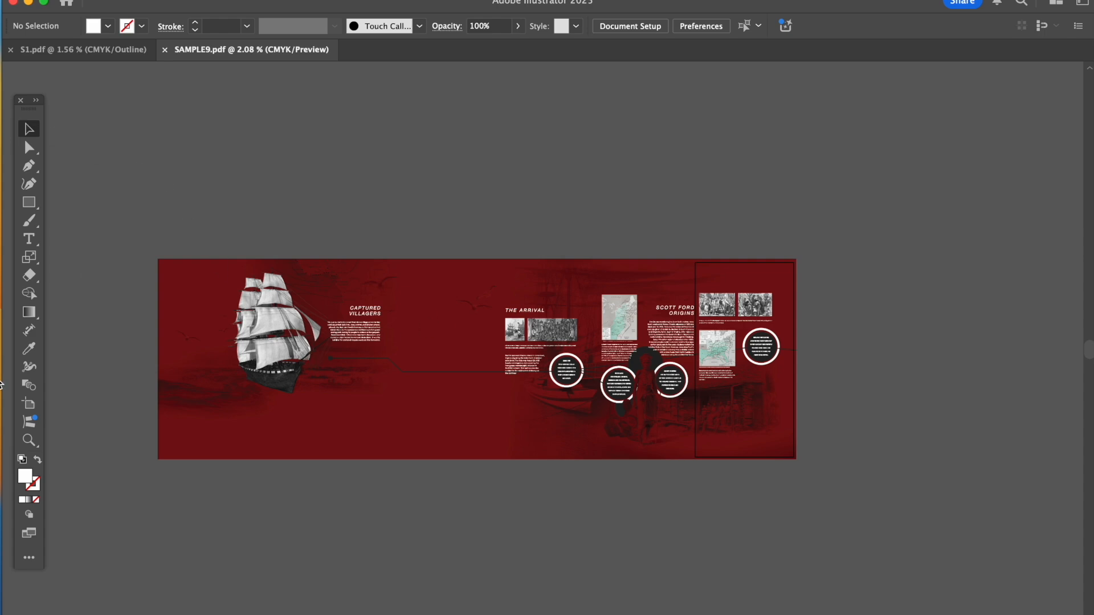
click(29, 404)
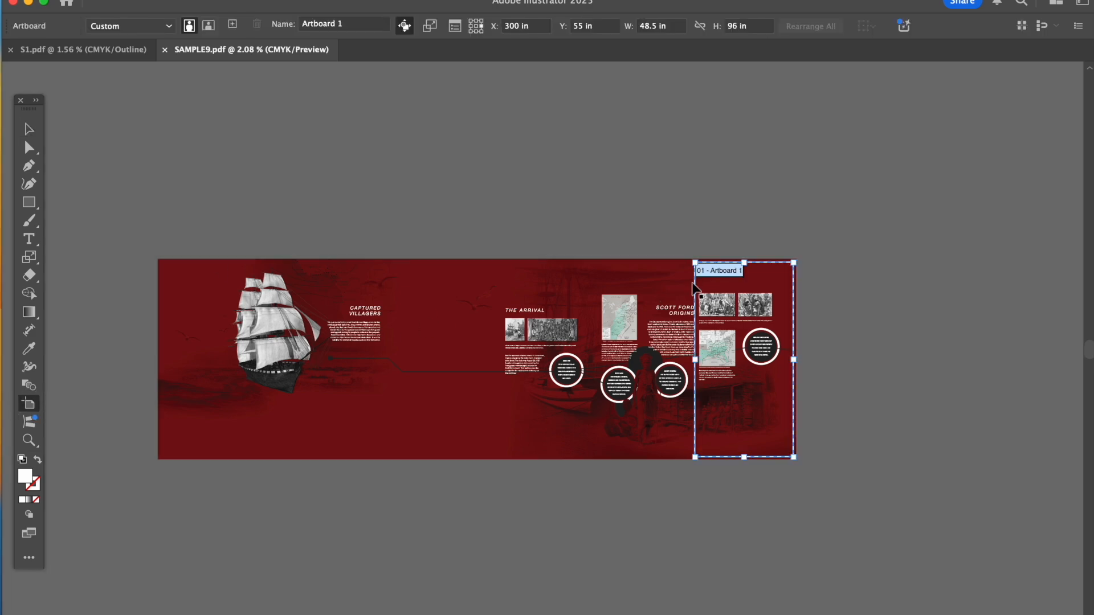
key(super+equal)
key(super+equal)
key(super+equal)
scroll(693, 283, right, 5)
scroll(692, 283, down, 1)
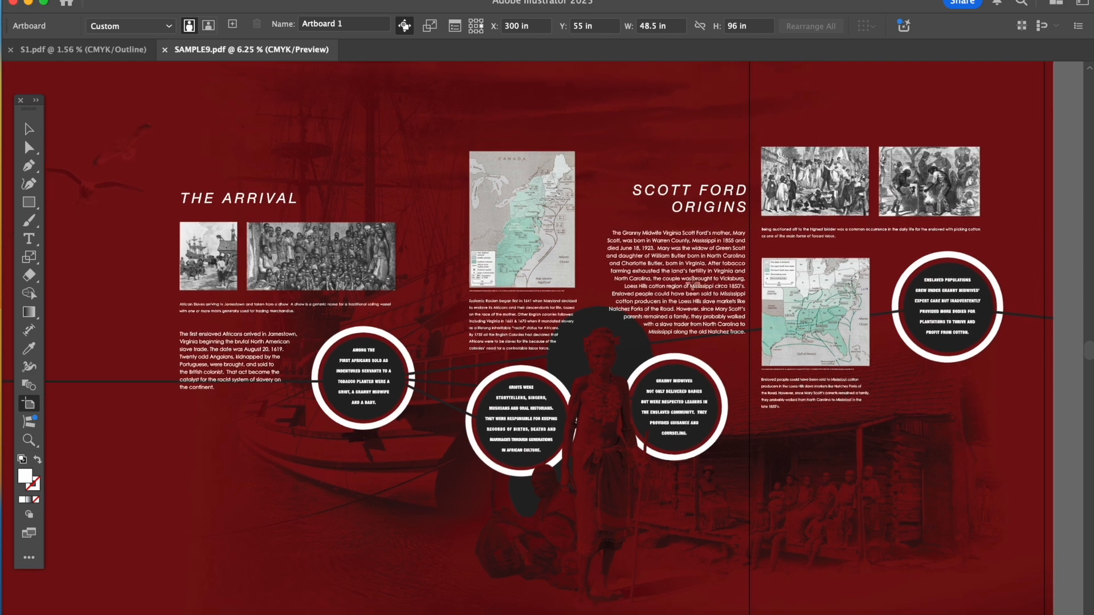
scroll(693, 280, up, 2)
scroll(693, 281, right, 1)
drag(1028, 395, 431, 397)
drag(432, 397, 437, 397)
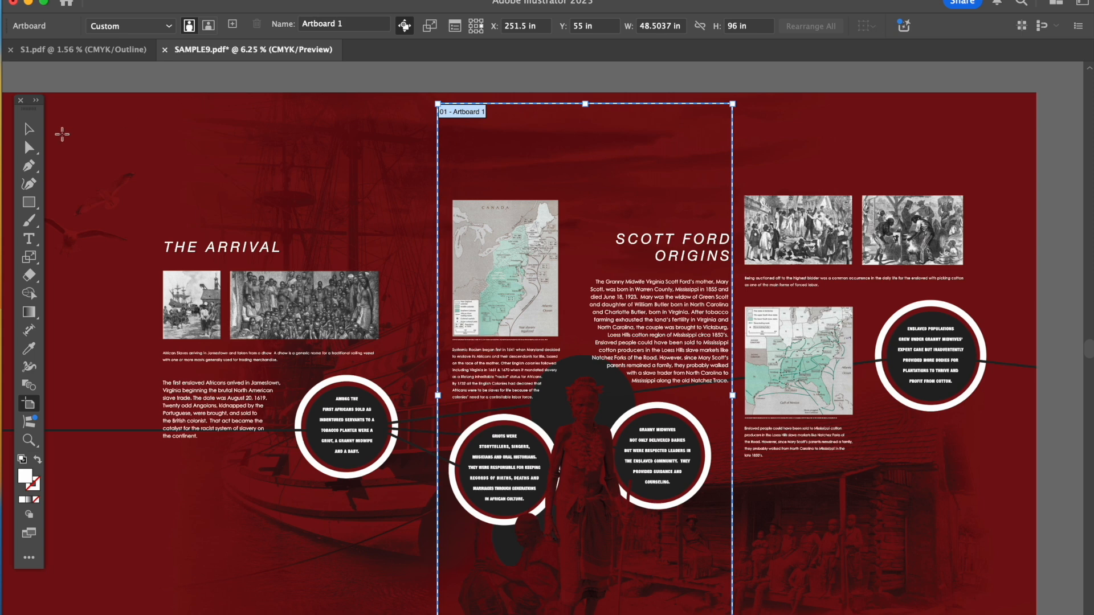
click(30, 132)
scroll(627, 288, down, 2)
scroll(627, 288, left, 2)
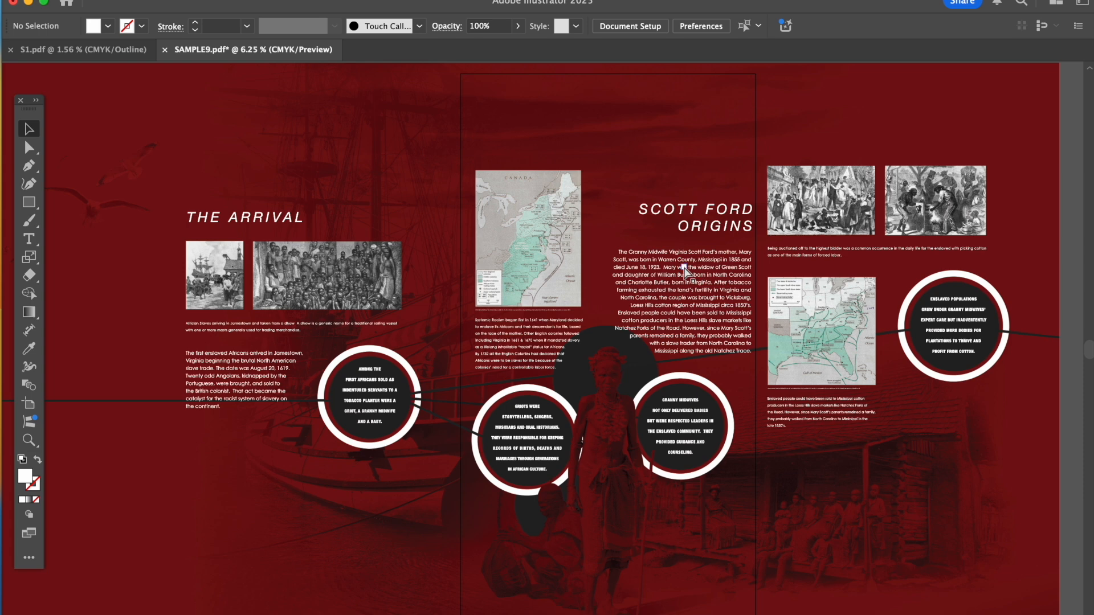
Start saving the newly framed panel to the Desktop as a separate PDF named SAMPLE8.
key(super+shift+s)
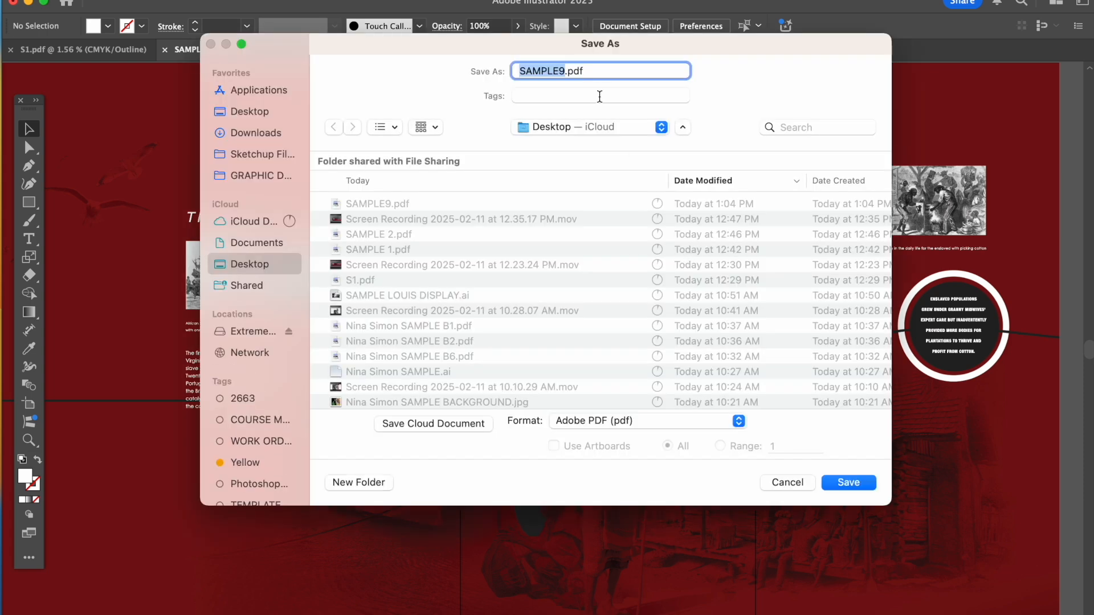
click(564, 69)
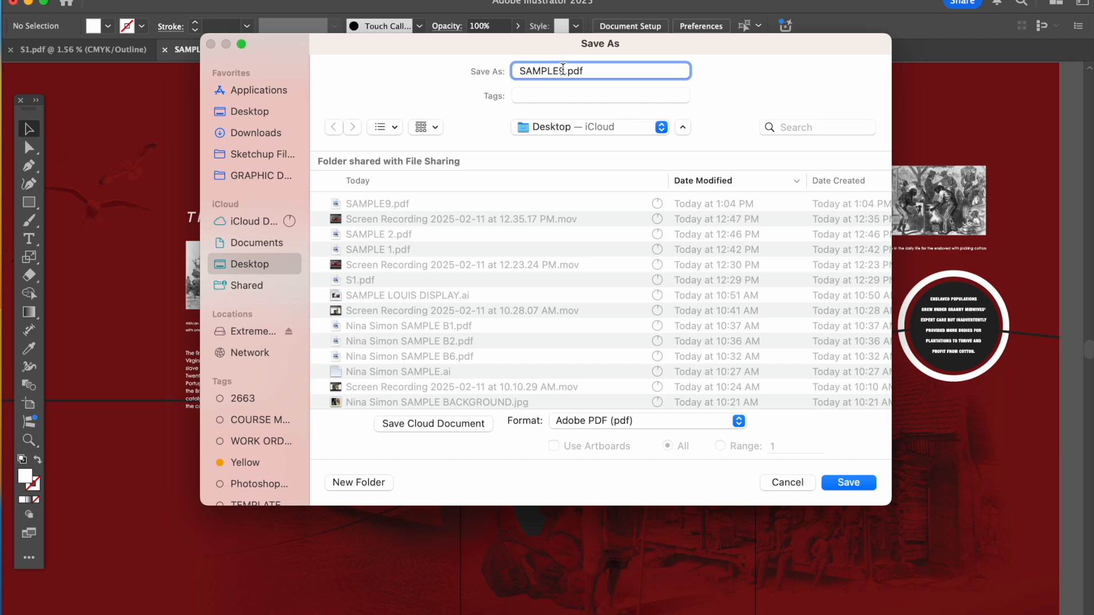
text(8)
click(848, 483)
Apply the High Quality Print preset to SAMPLE8 and set all four bleeds to 2 in.
click(427, 143)
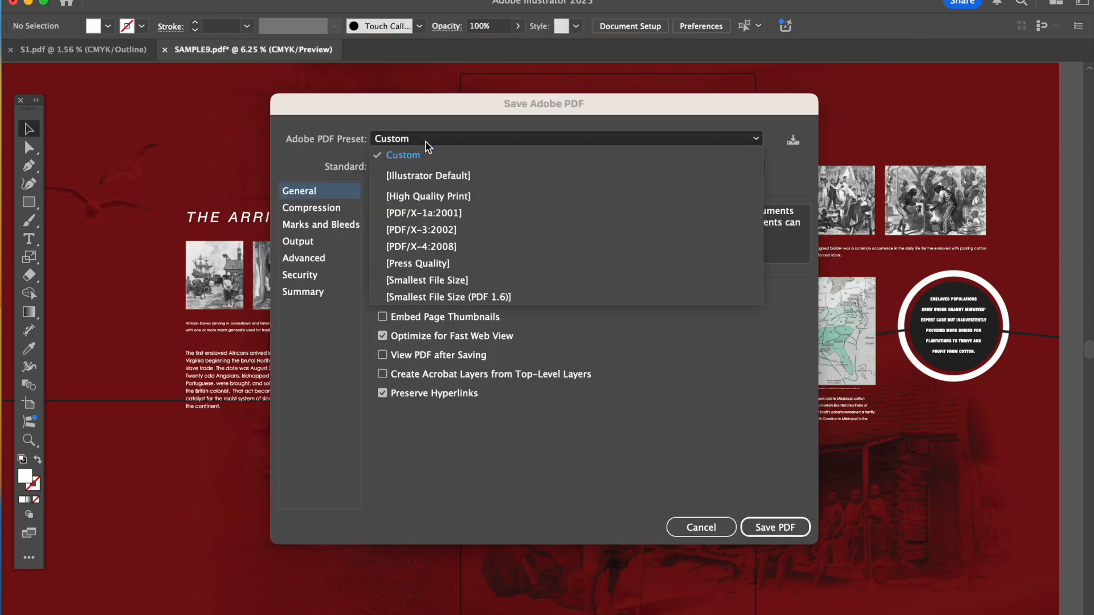
click(450, 198)
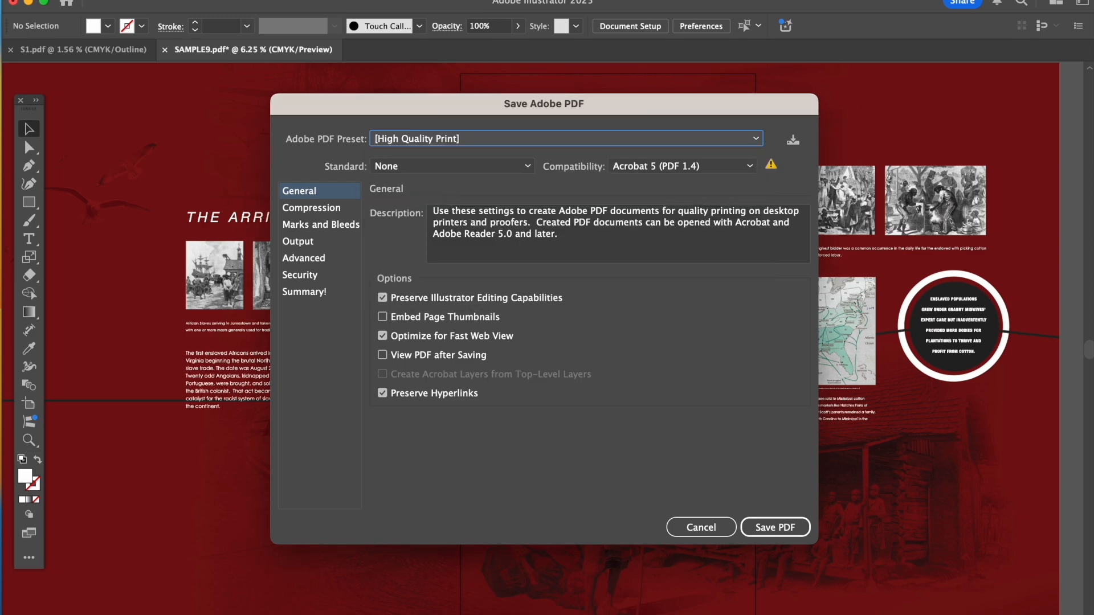
click(334, 228)
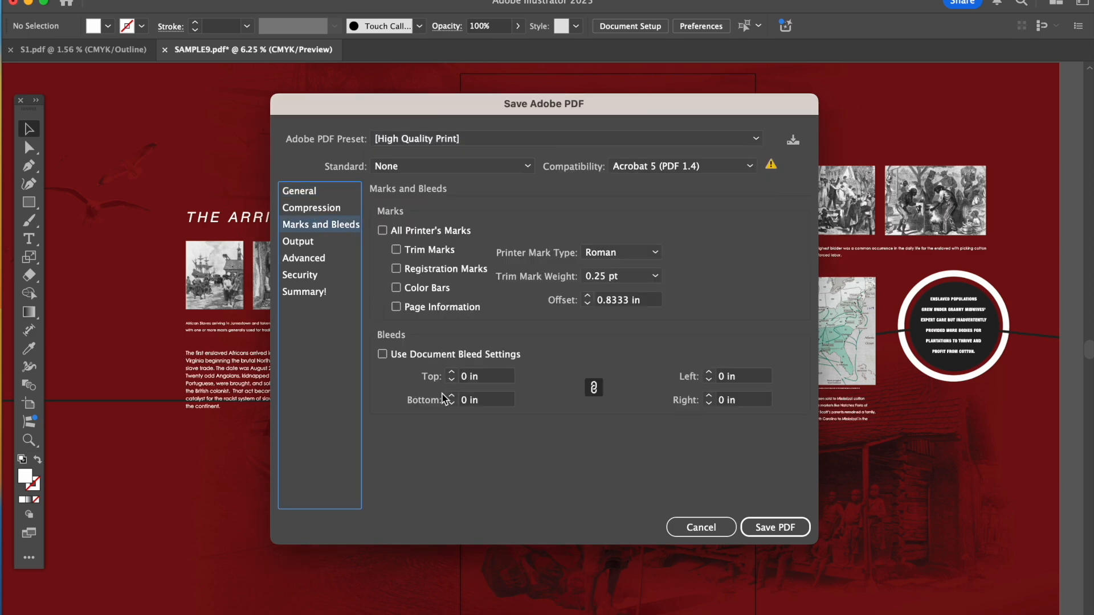
double_click(466, 378)
key(Tab)
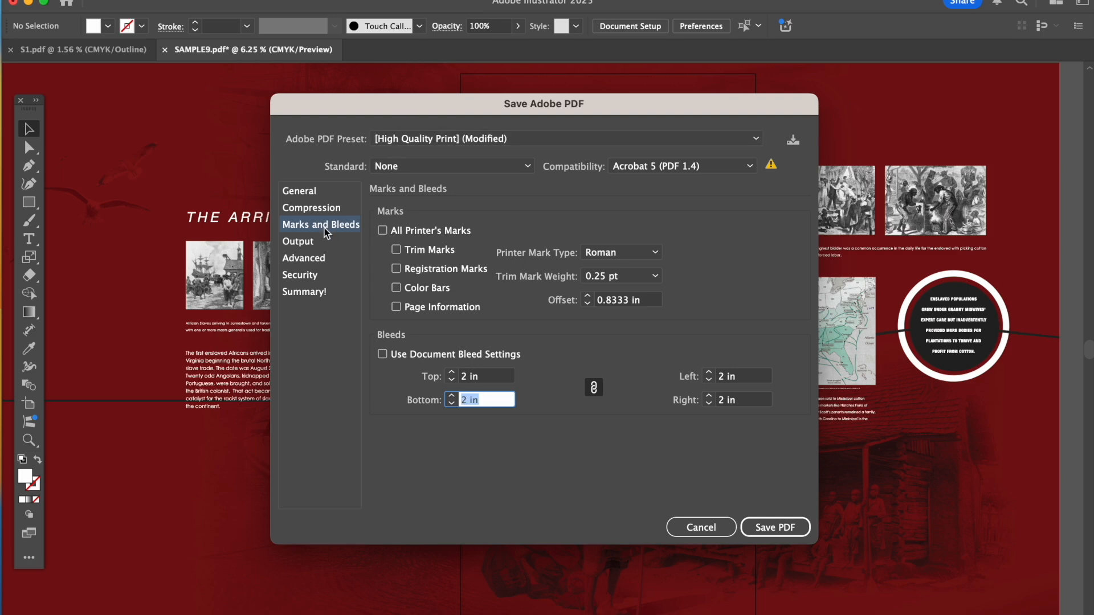
Check the compression settings of SAMPLE8, set its compatibility to Acrobat 8 (PDF 1.7) and save the PDF.
click(300, 209)
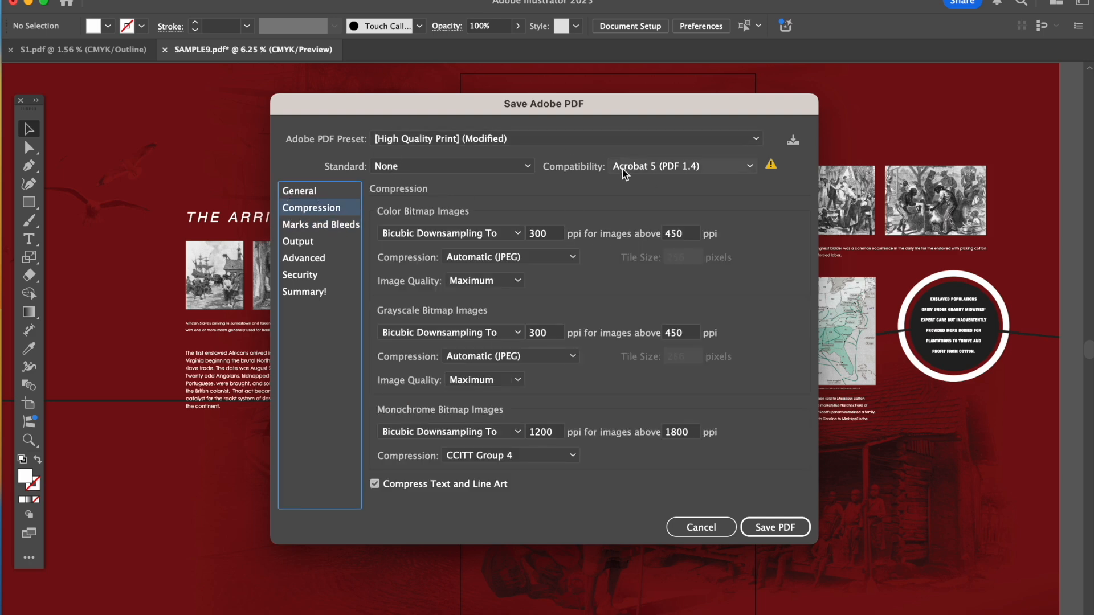
click(672, 168)
click(683, 256)
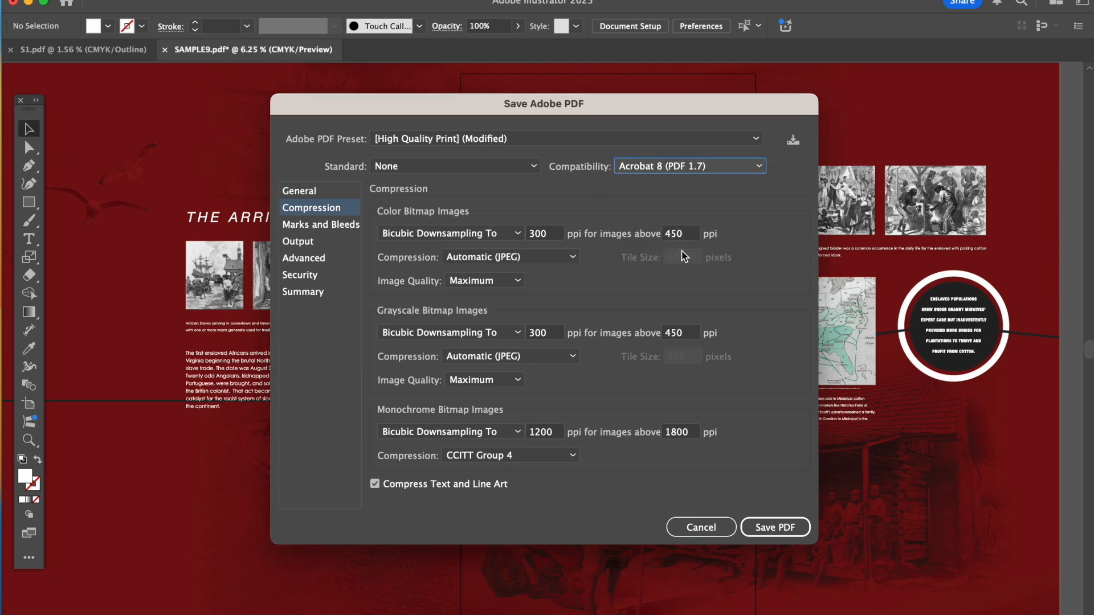
click(776, 528)
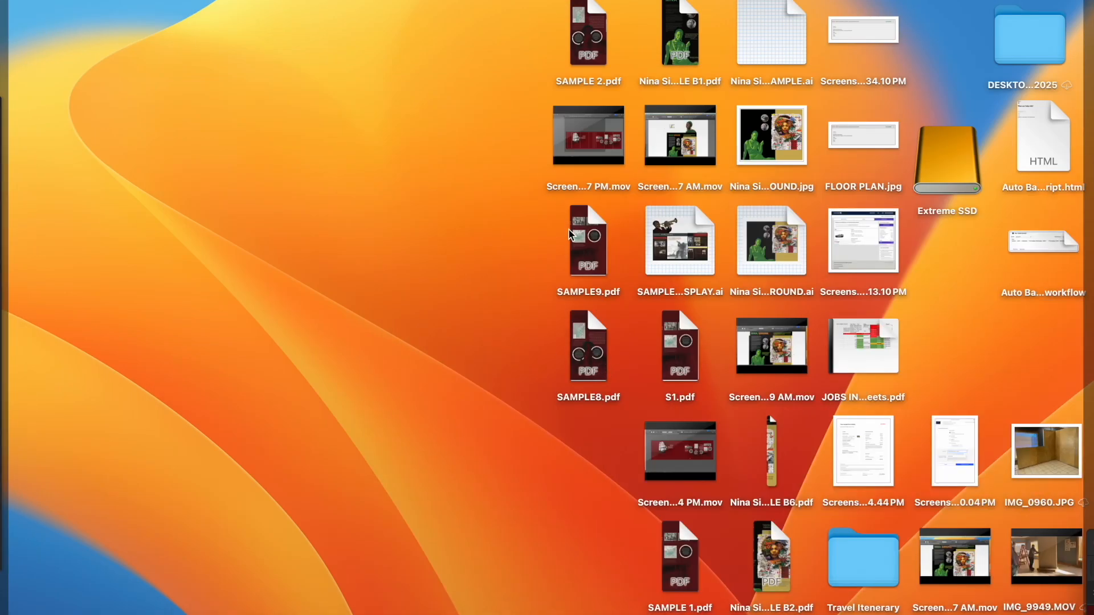
Open the exported SAMPLE9.pdf from the desktop in Preview, enlarge its window and inspect the whole panel with its bleed.
double_click(588, 348)
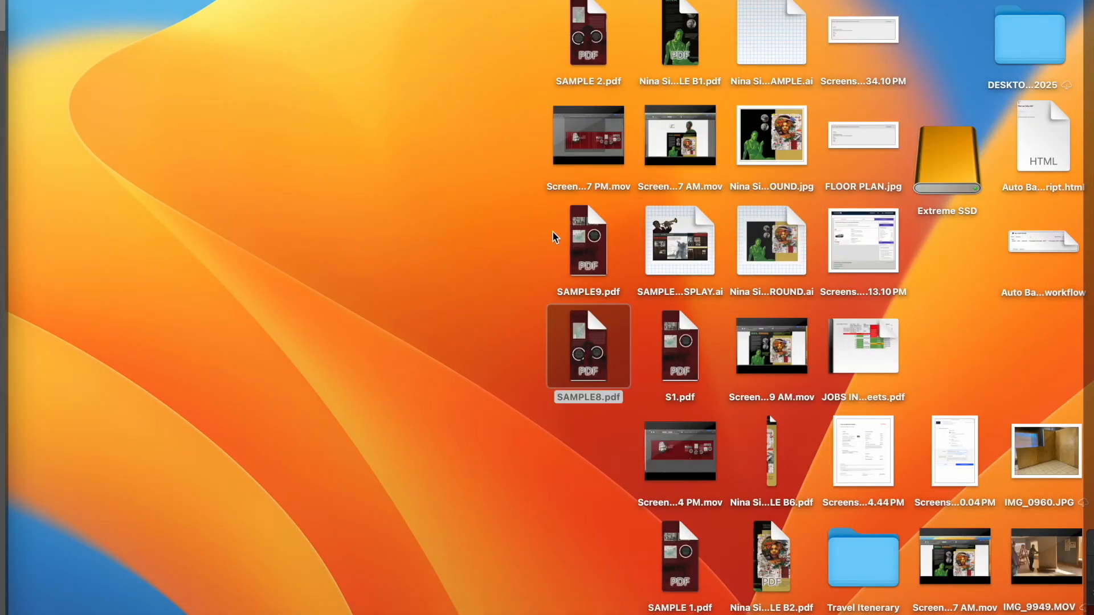
double_click(579, 252)
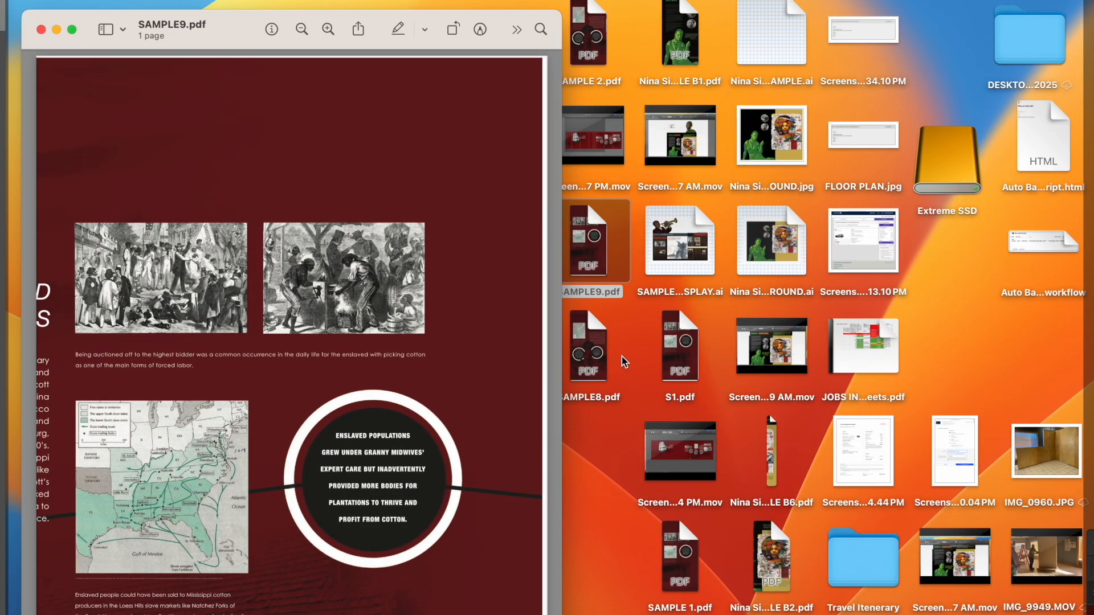
drag(244, 27, 607, 2)
drag(925, 603, 1070, 604)
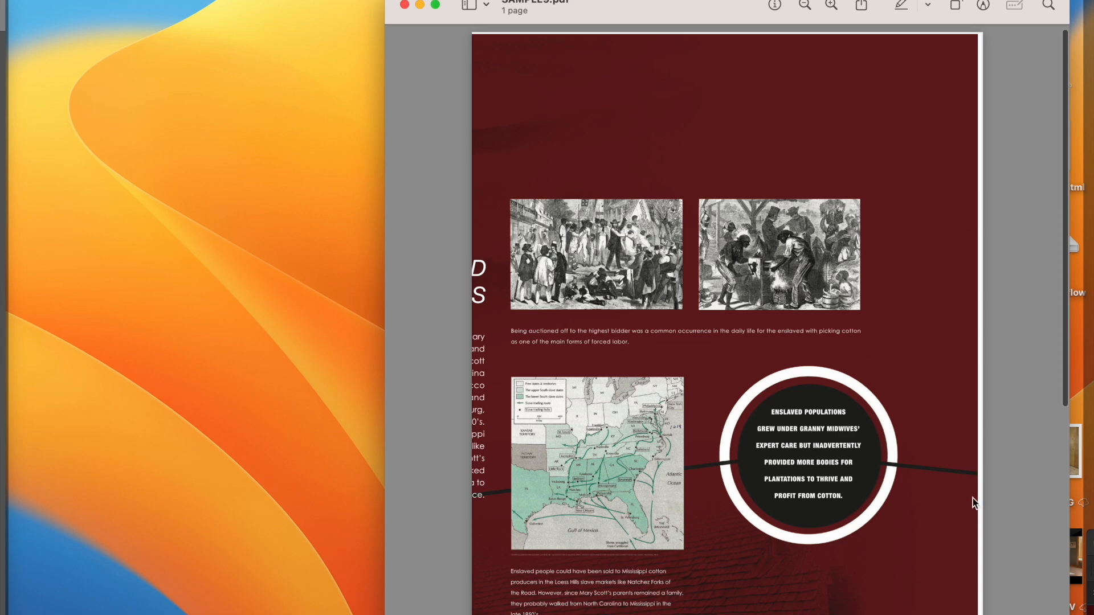
key(super+minus)
key(super+minus)
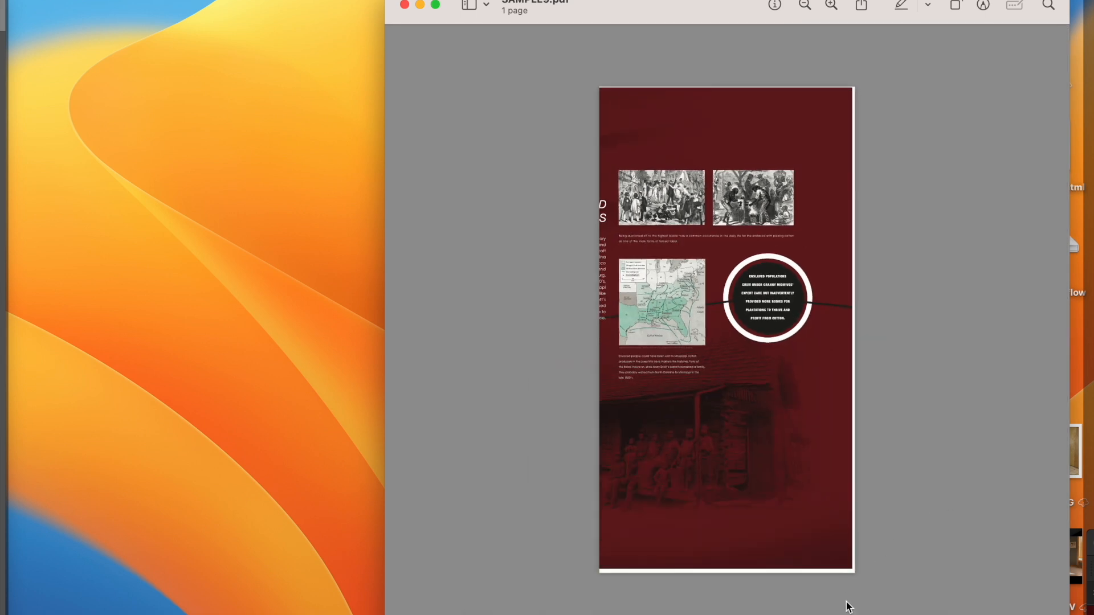
Inspect the exported panel up close around the text circle and along its right and bottom bleed edges.
key(super+plus)
key(super+plus)
key(super+plus)
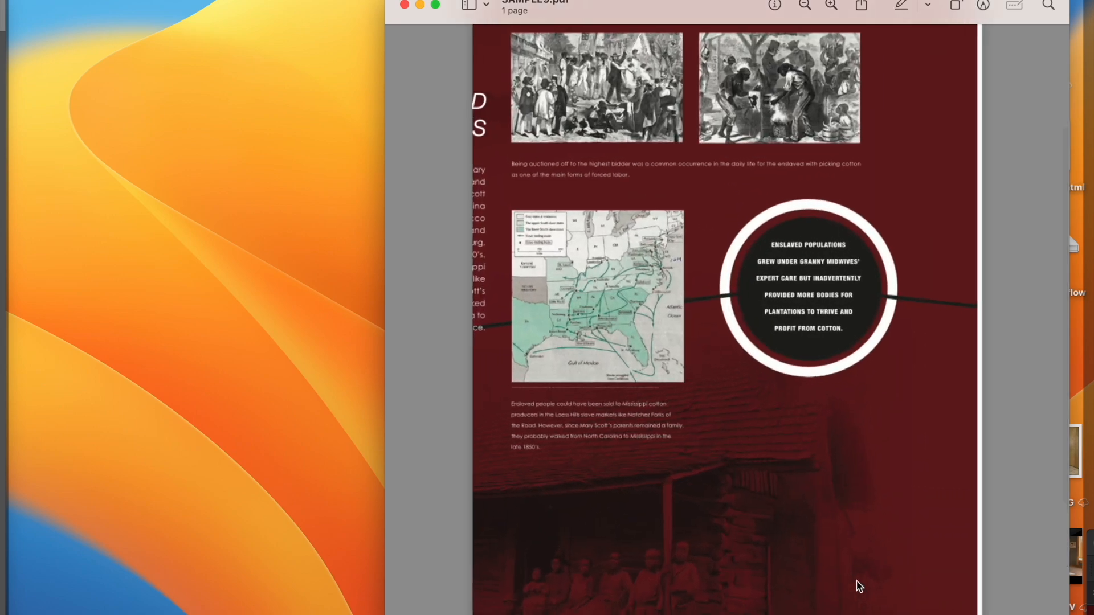
scroll(856, 581, right, 5)
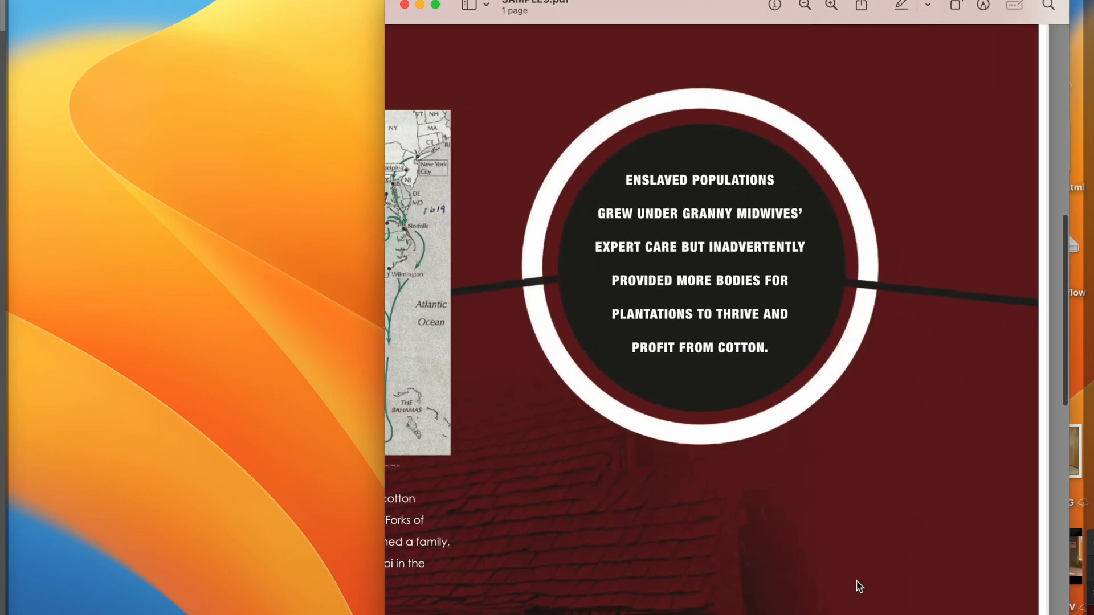
scroll(856, 582, down, 15)
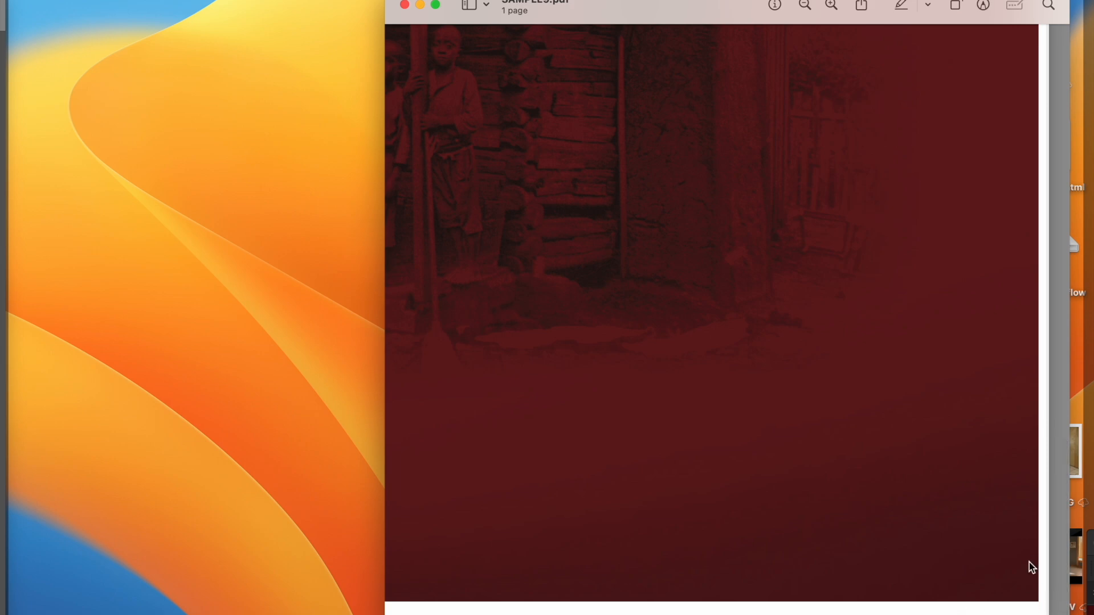
key(super+plus)
key(super+plus)
key(super+plus)
key(super+minus)
key(super+minus)
key(super+minus)
key(super+minus)
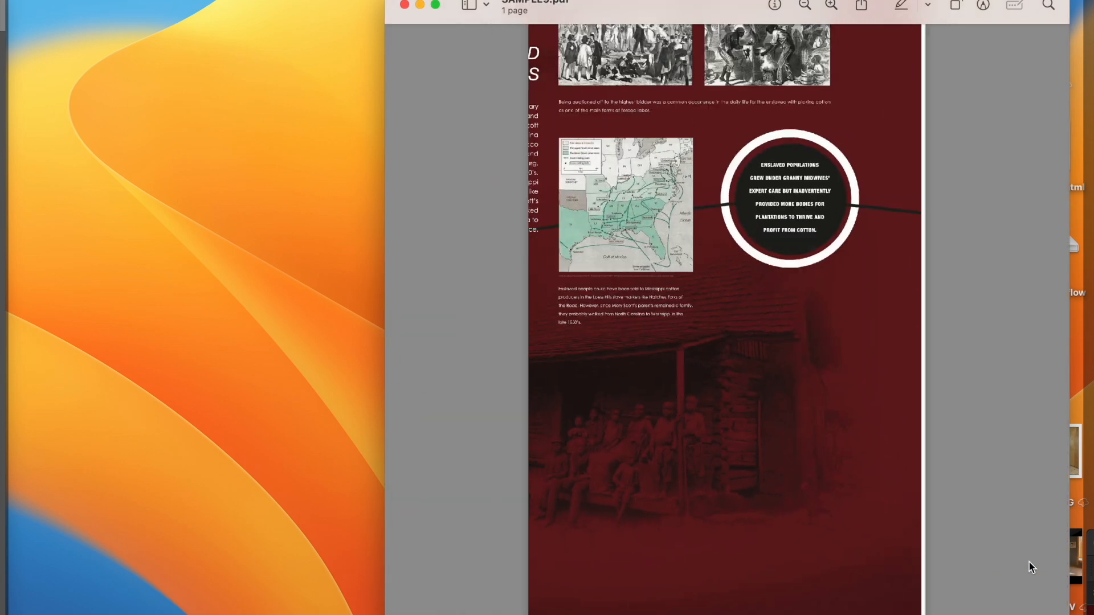
scroll(852, 358, up, 3)
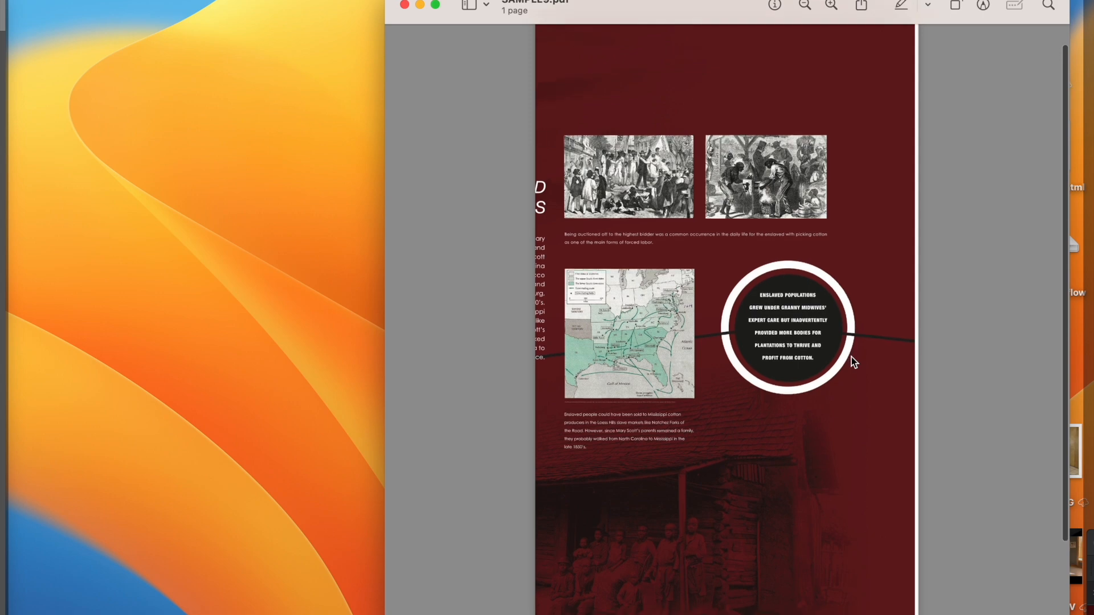
Examine the map's East Coast labels and arrows at high magnification to judge the image resolution.
key(super+plus)
key(super+plus)
key(super+plus)
key(super+plus)
key(super+plus)
key(super+plus)
key(super+plus)
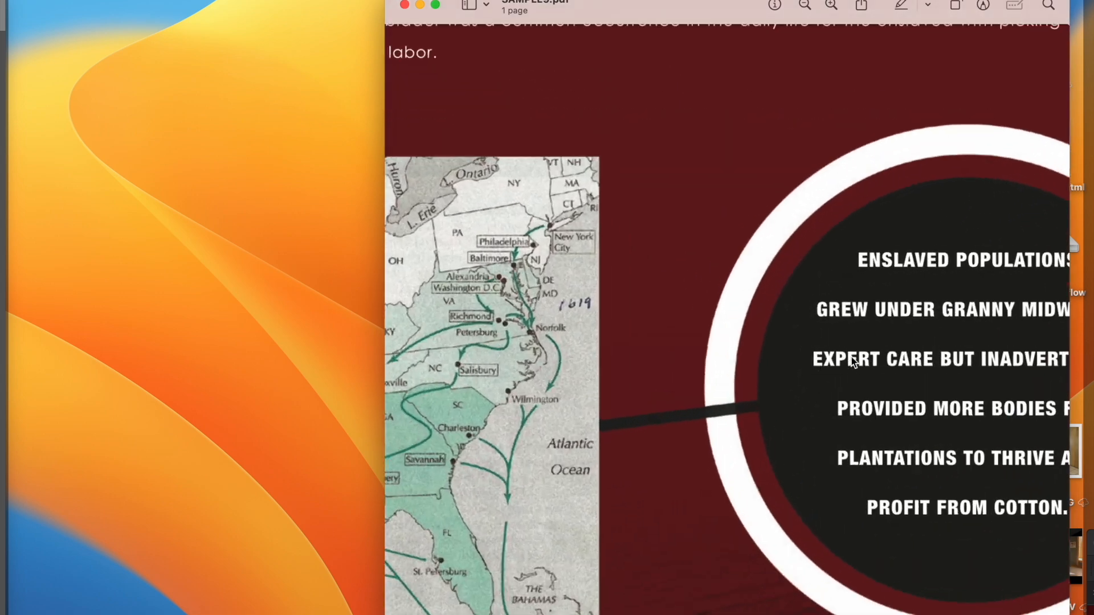
scroll(852, 357, left, 10)
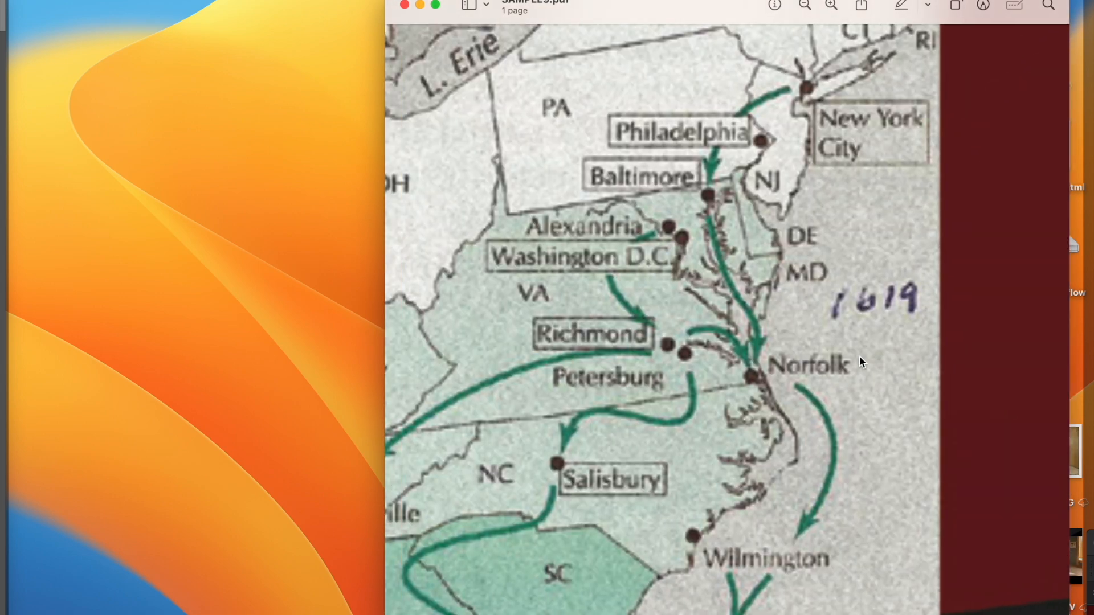
Examine the sharpness of the caption below the engravings and the outline of the white ring at high magnification.
scroll(860, 356, up, 15)
scroll(858, 387, up, 2)
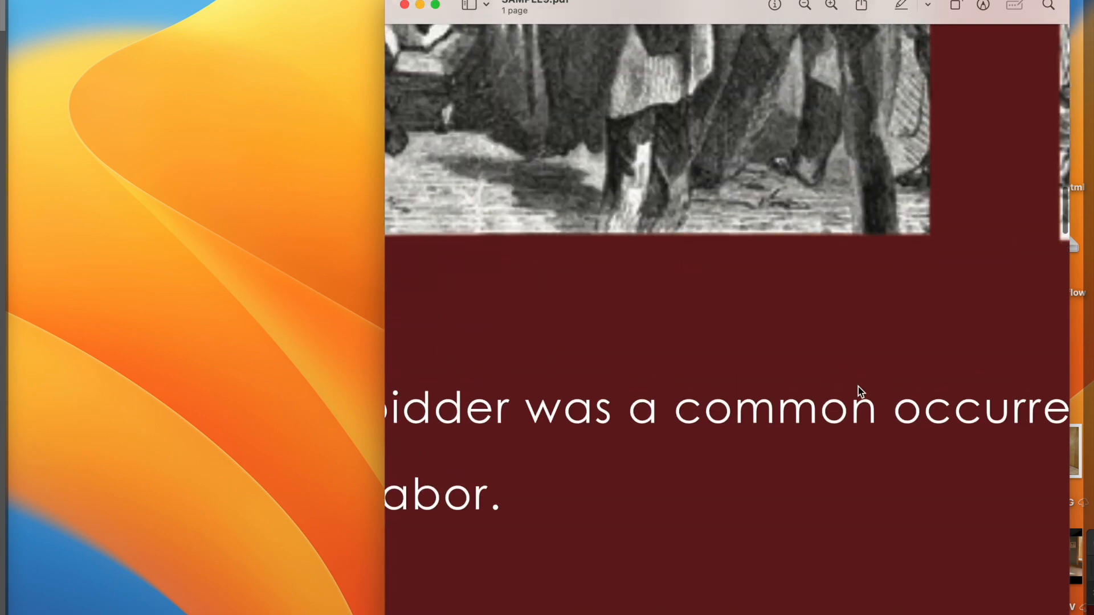
key(super+plus)
scroll(859, 388, right, 12)
scroll(859, 388, right, 15)
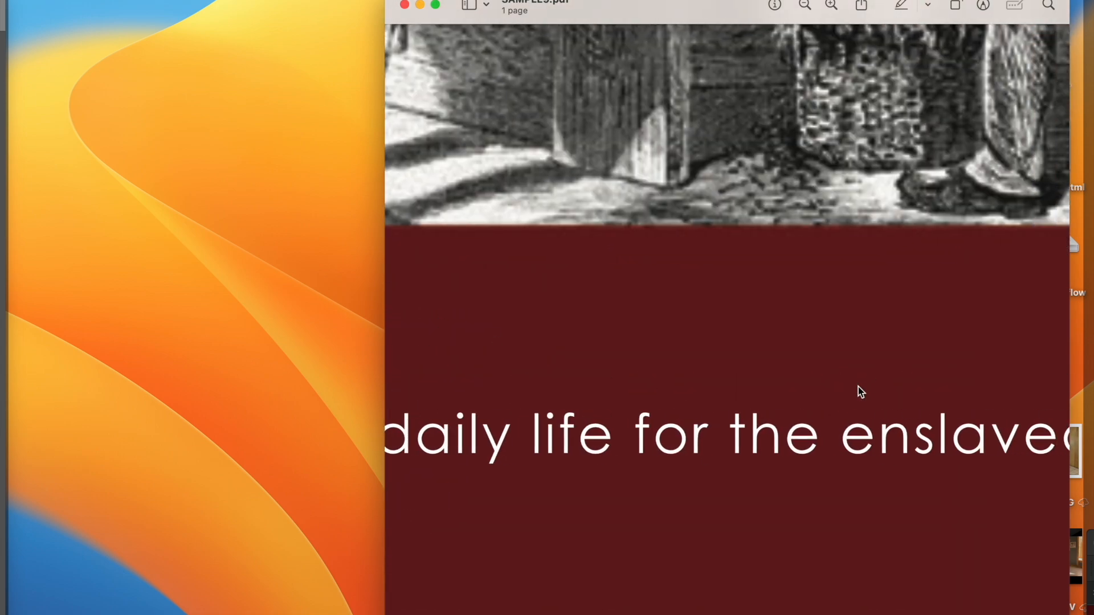
scroll(858, 387, down, 15)
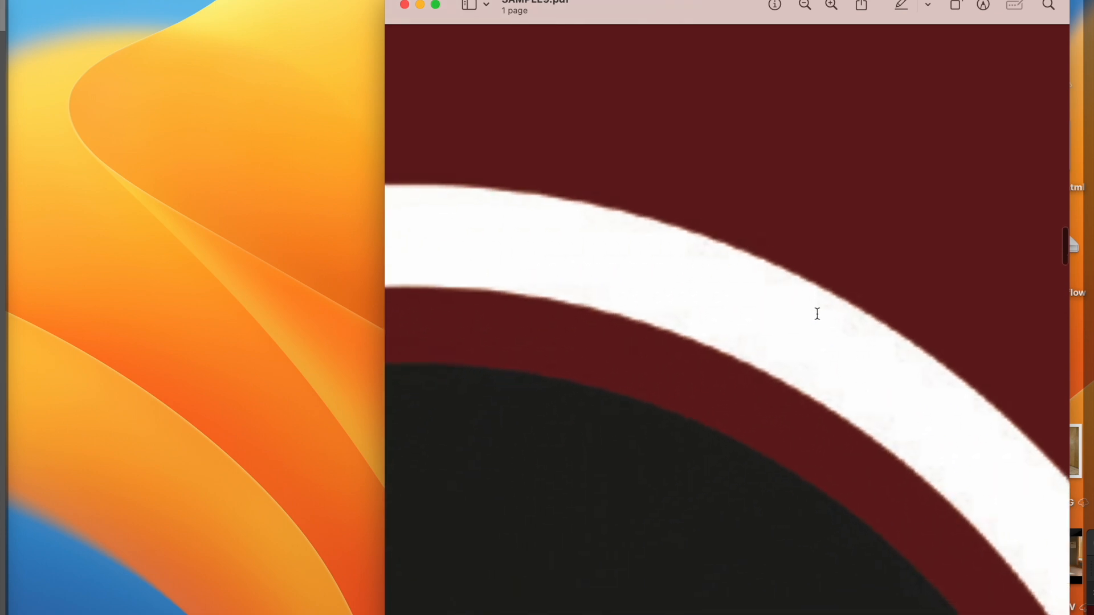
key(super+minus)
key(super+minus)
key(super+minus)
key(super+minus)
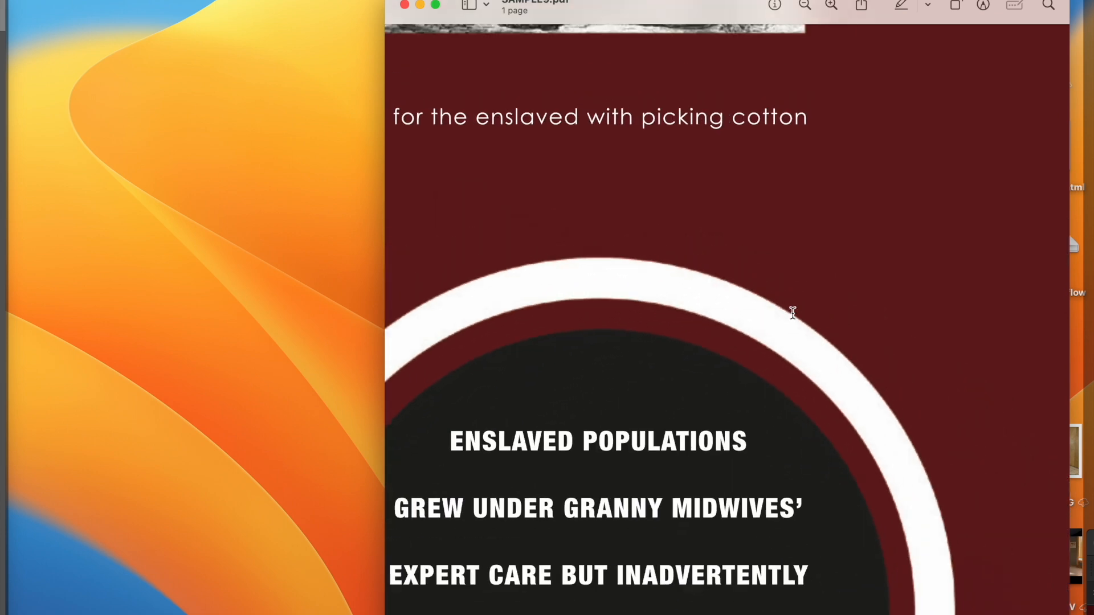
Check the panel's top edge and the detail of the cotton engraving up close, then review both engravings with their caption.
scroll(793, 314, left, 6)
scroll(793, 313, up, 15)
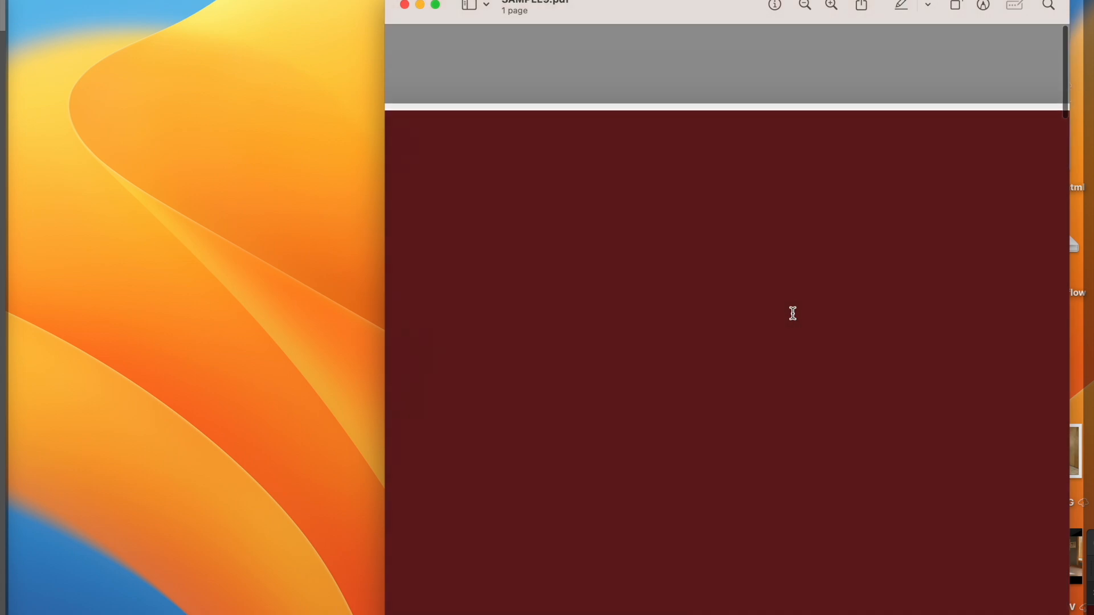
scroll(792, 314, down, 8)
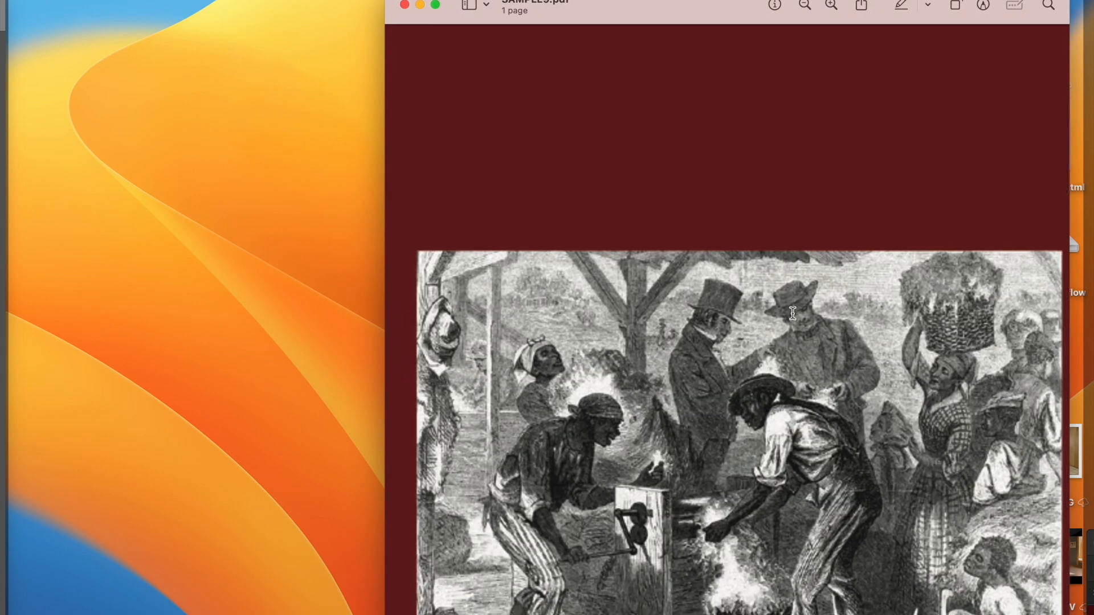
key(super+plus)
key(super+plus)
key(super+minus)
key(super+plus)
scroll(792, 312, down, 10)
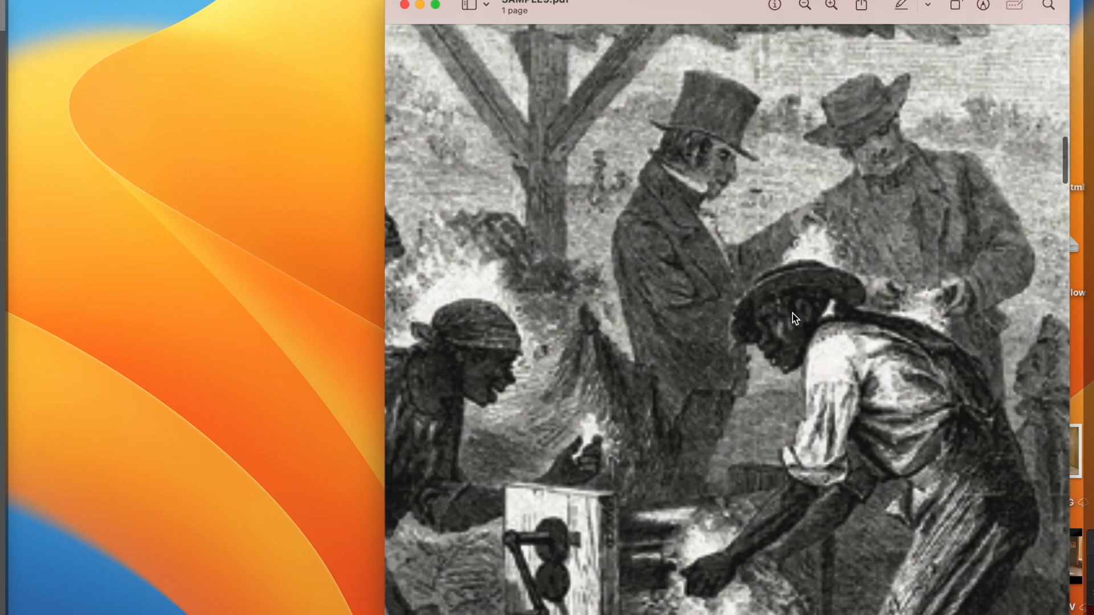
scroll(792, 313, left, 10)
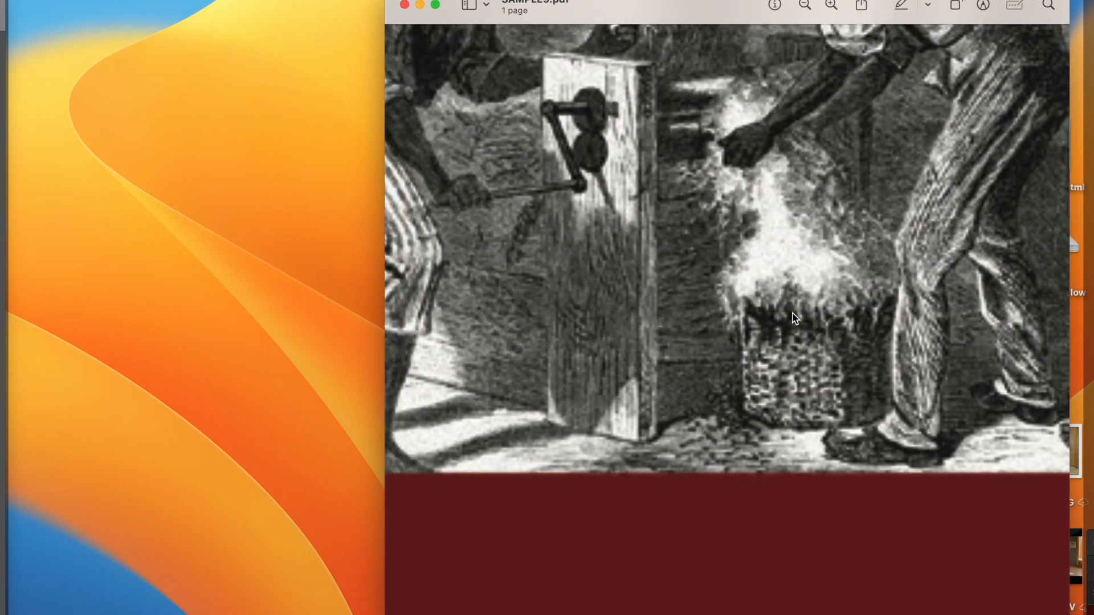
scroll(792, 314, left, 2)
scroll(792, 312, up, 10)
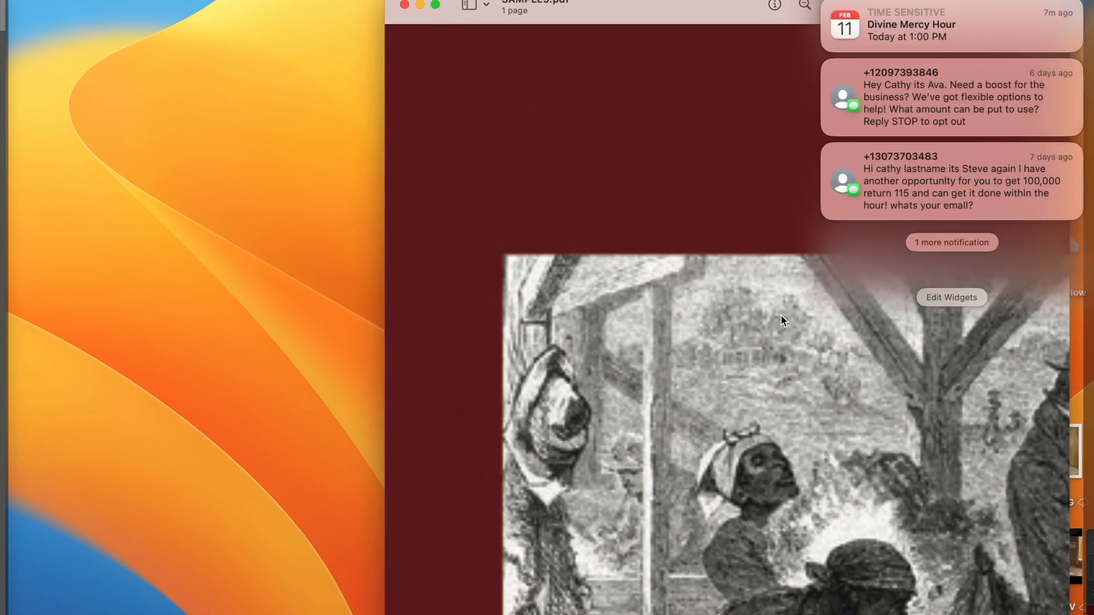
click(781, 314)
scroll(781, 316, down, 5)
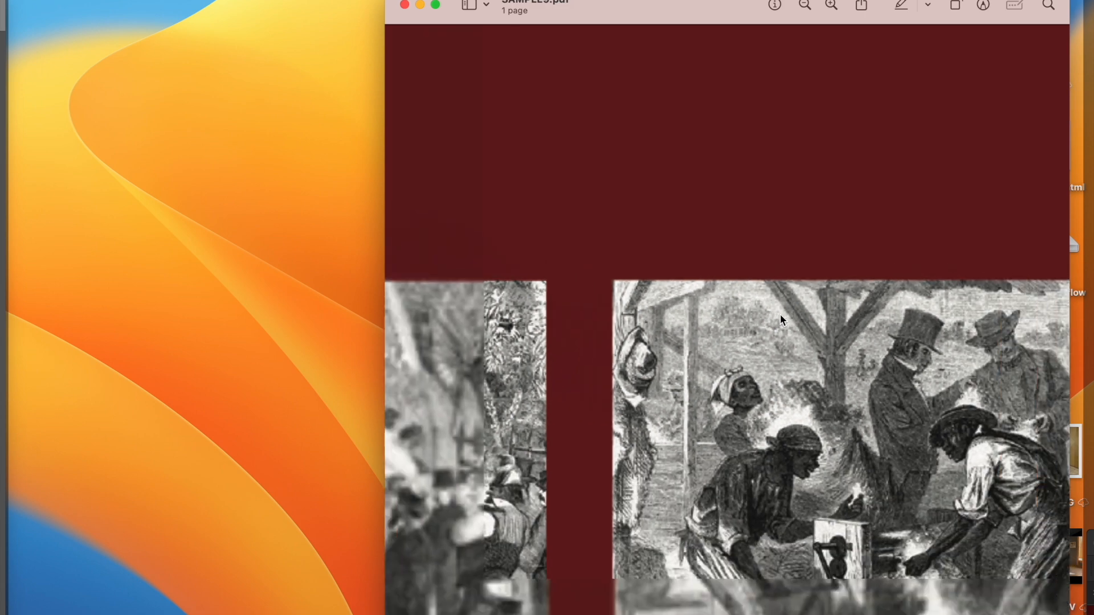
scroll(780, 316, down, 10)
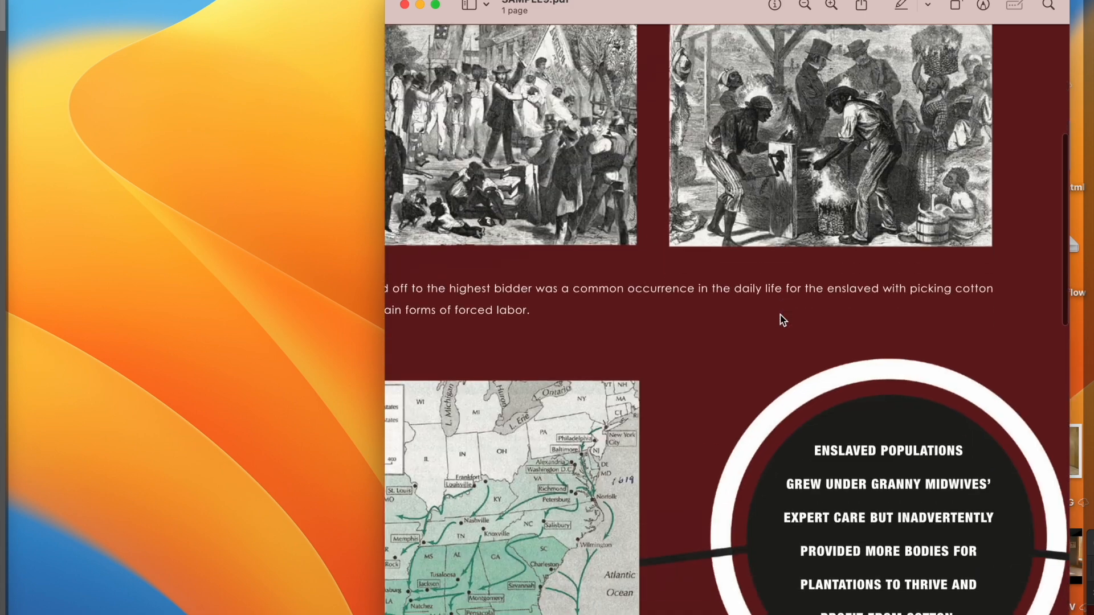